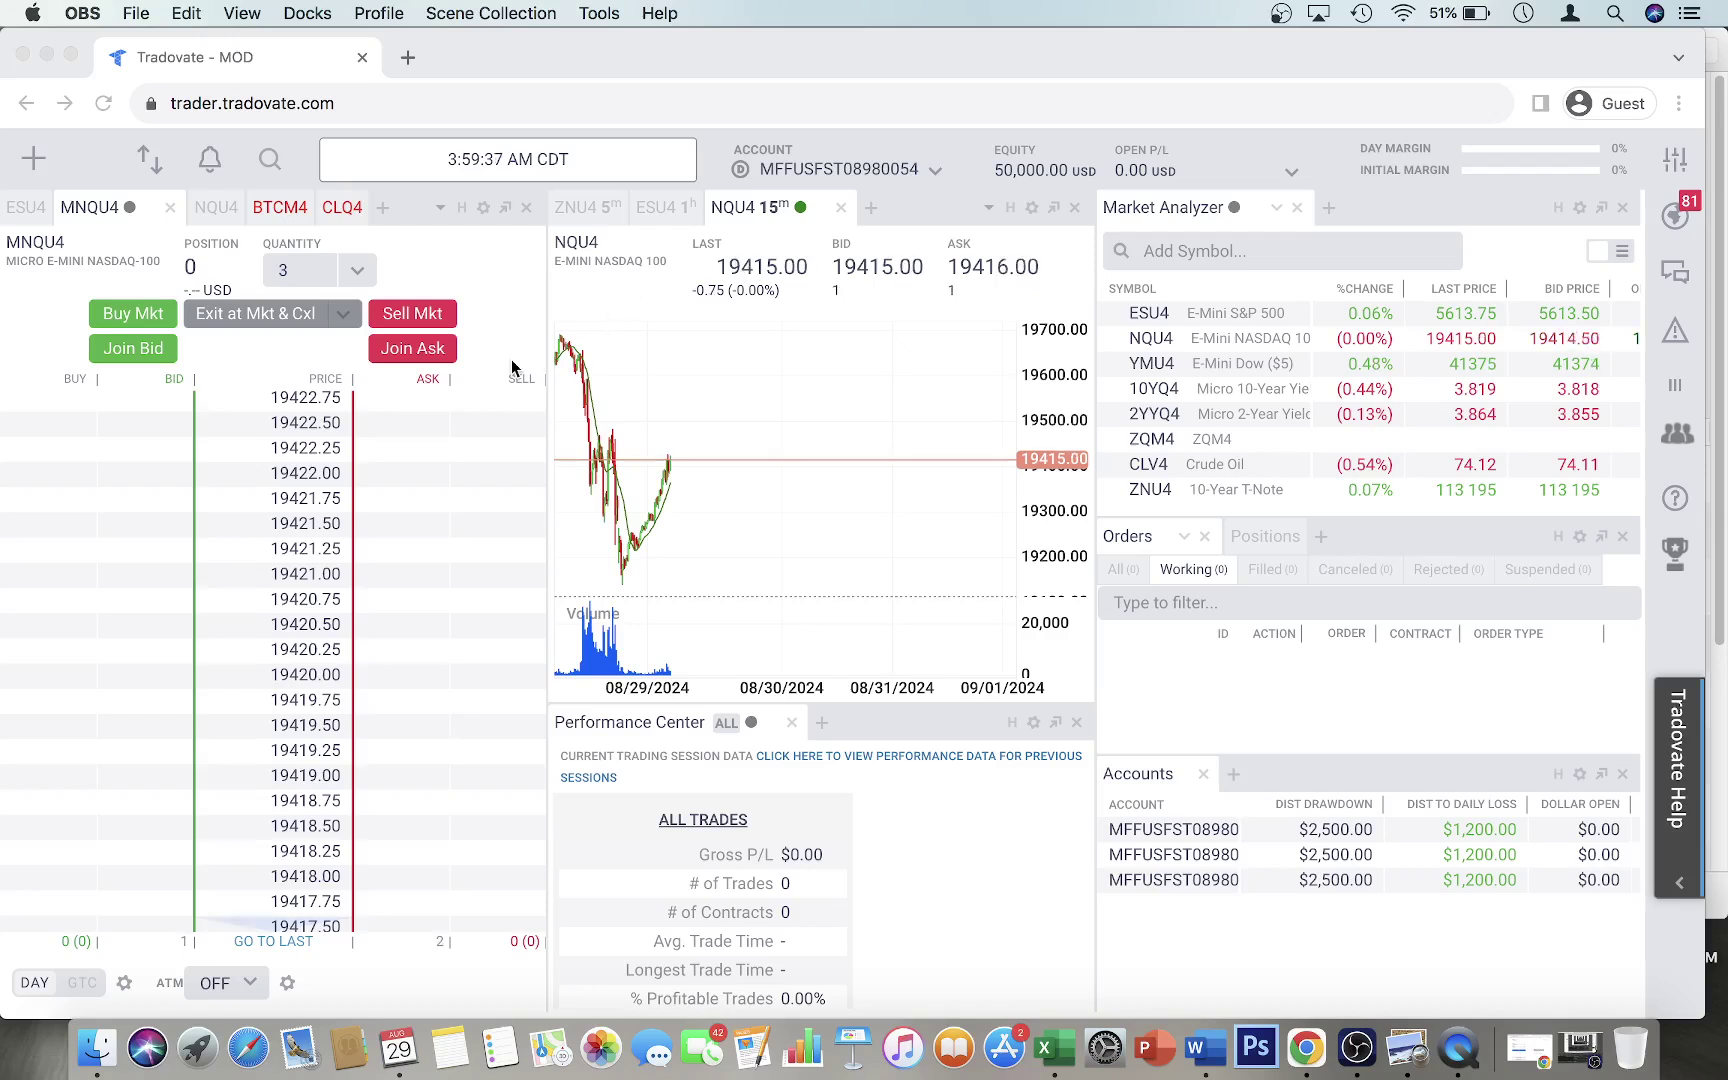
Create a new account group named 'Funded' from Manage Groups in the Account list.
left_click(862, 170)
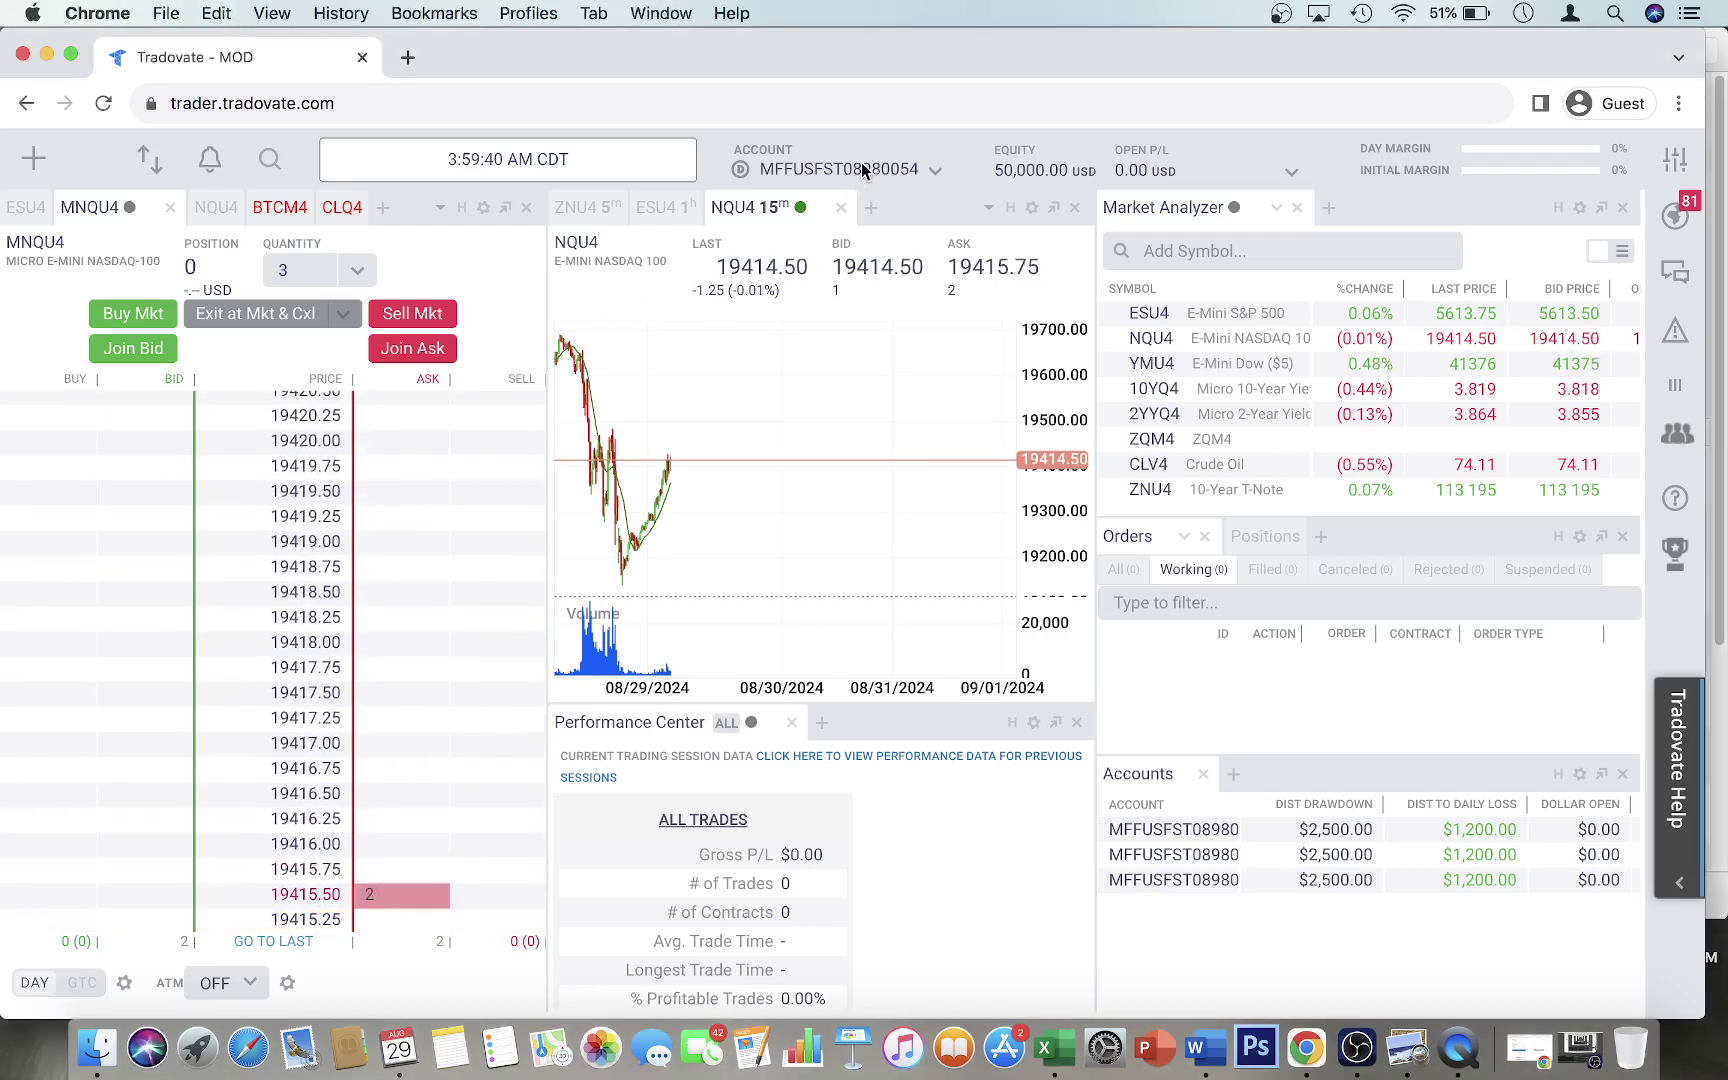
left_click(912, 178)
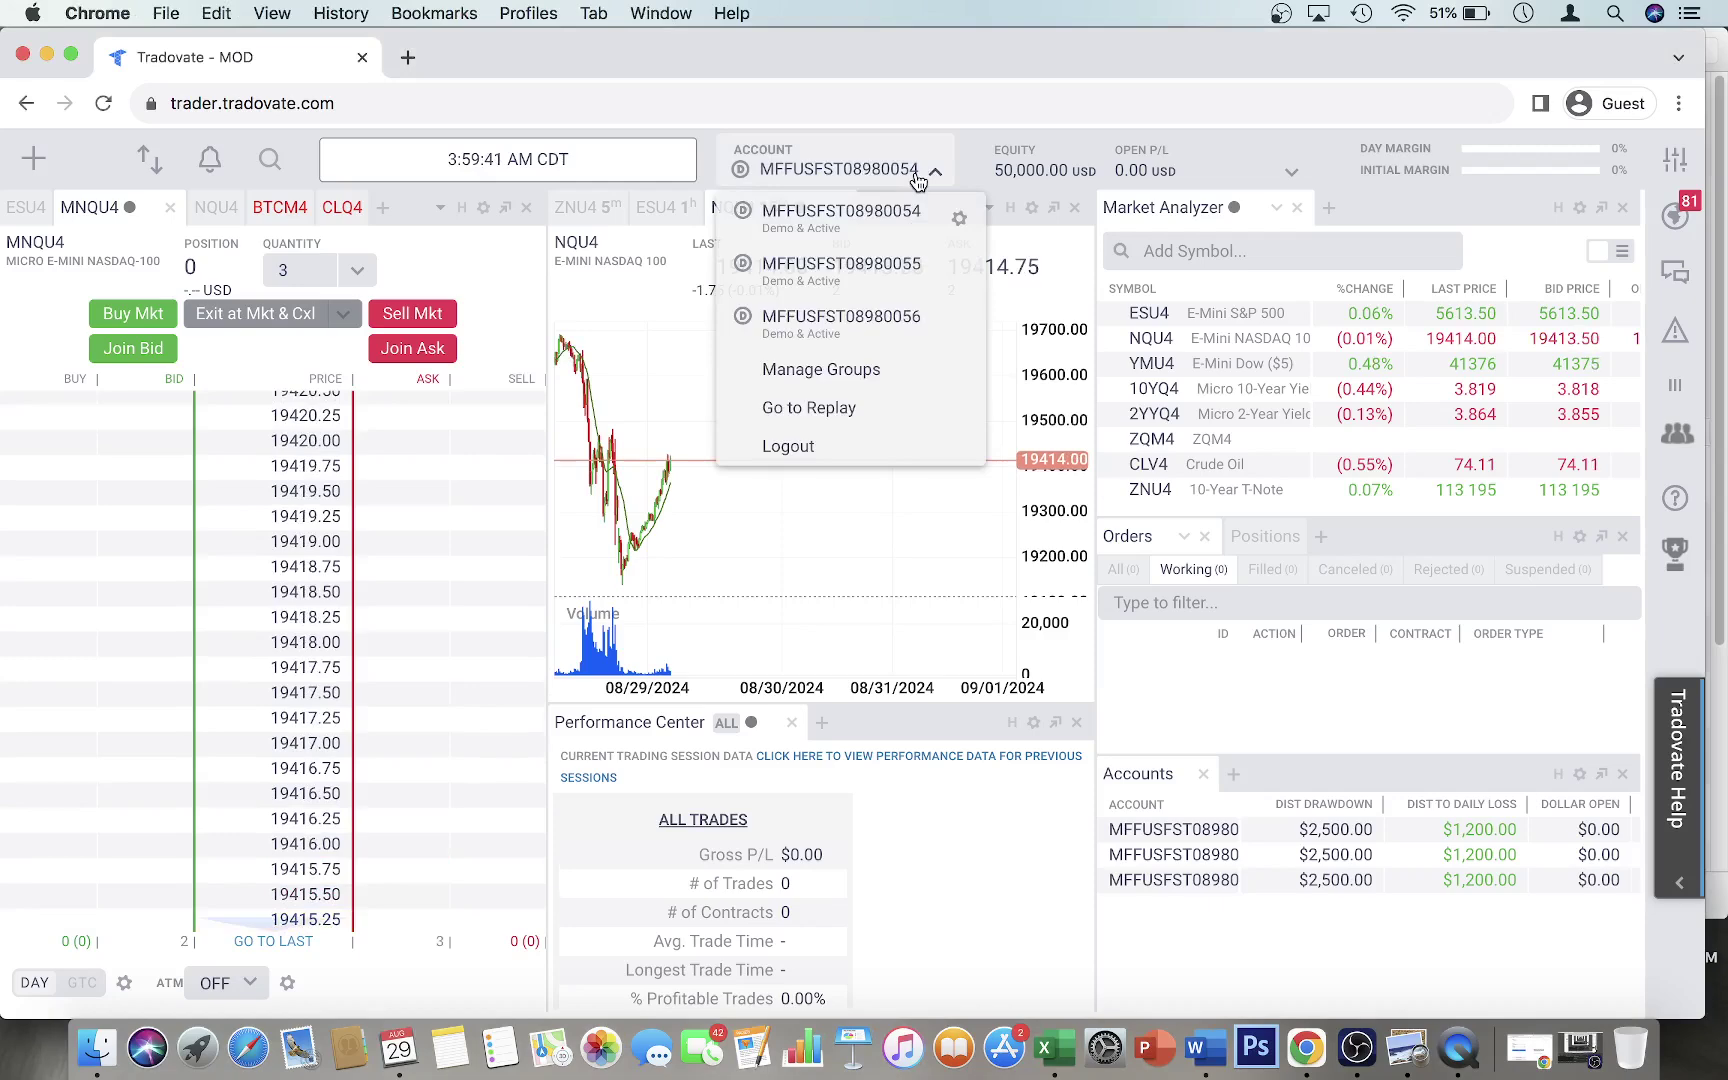
left_click(842, 374)
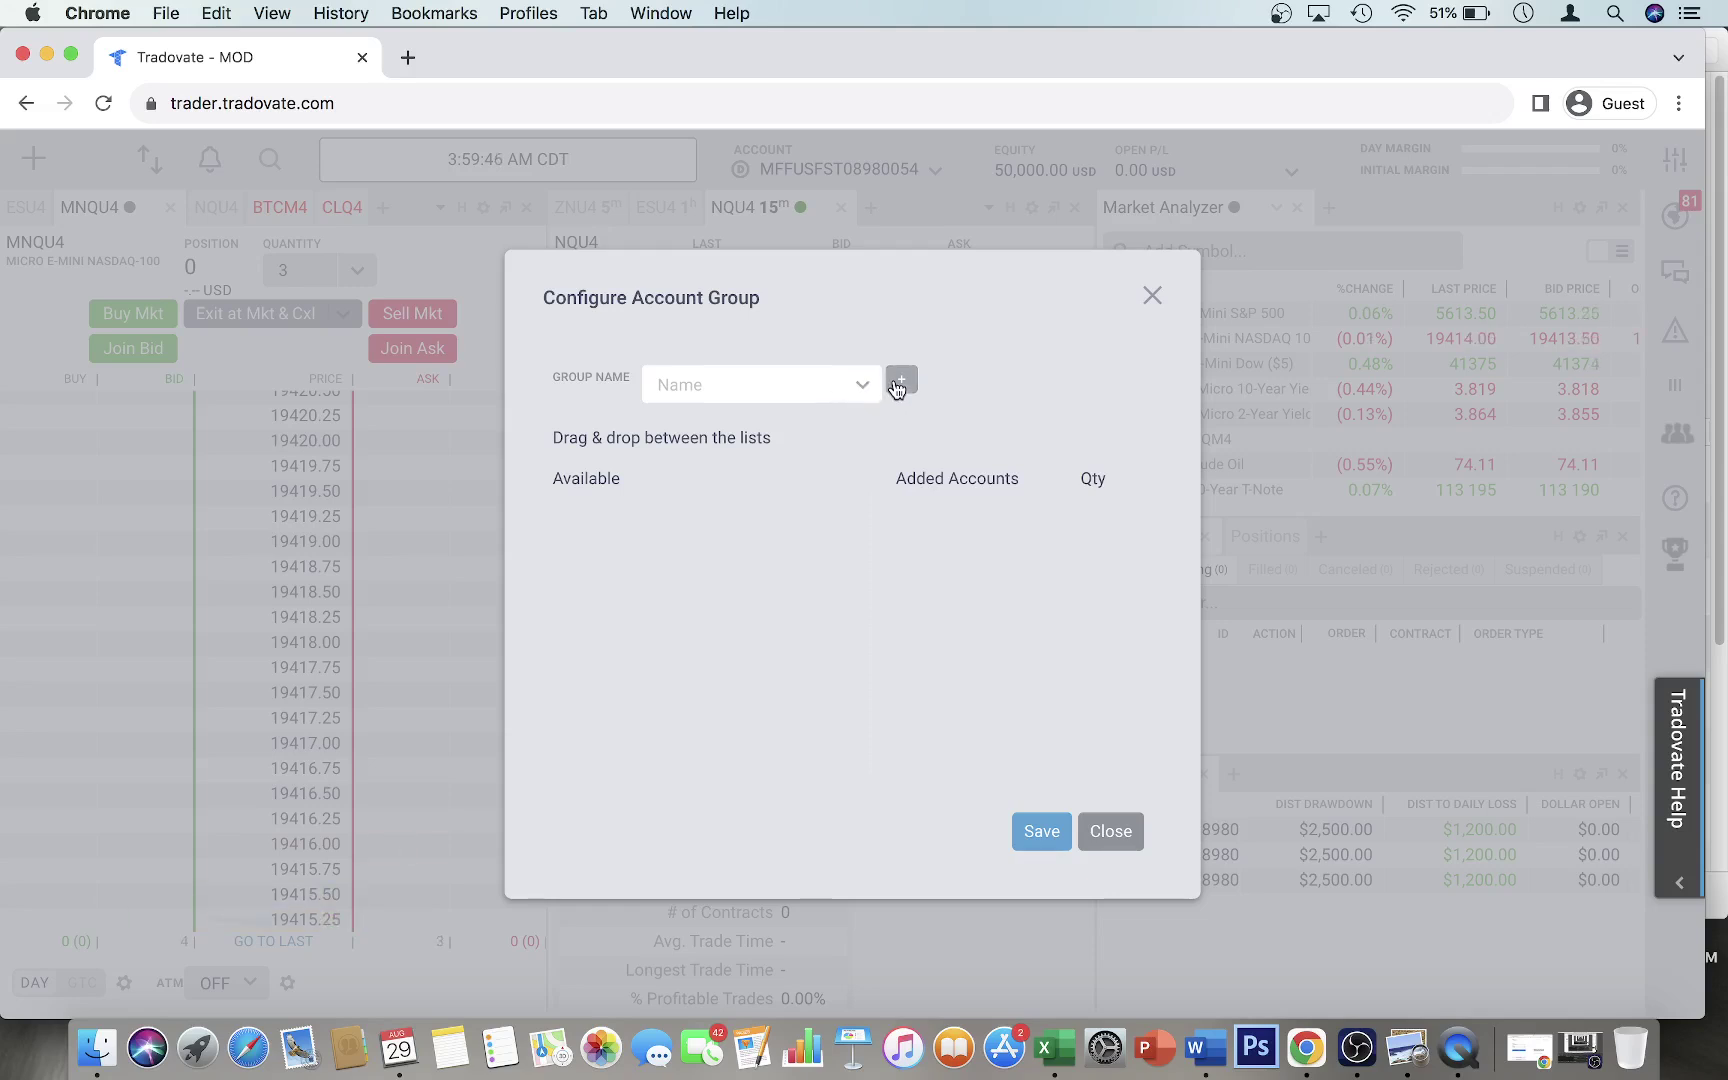
left_click(899, 384)
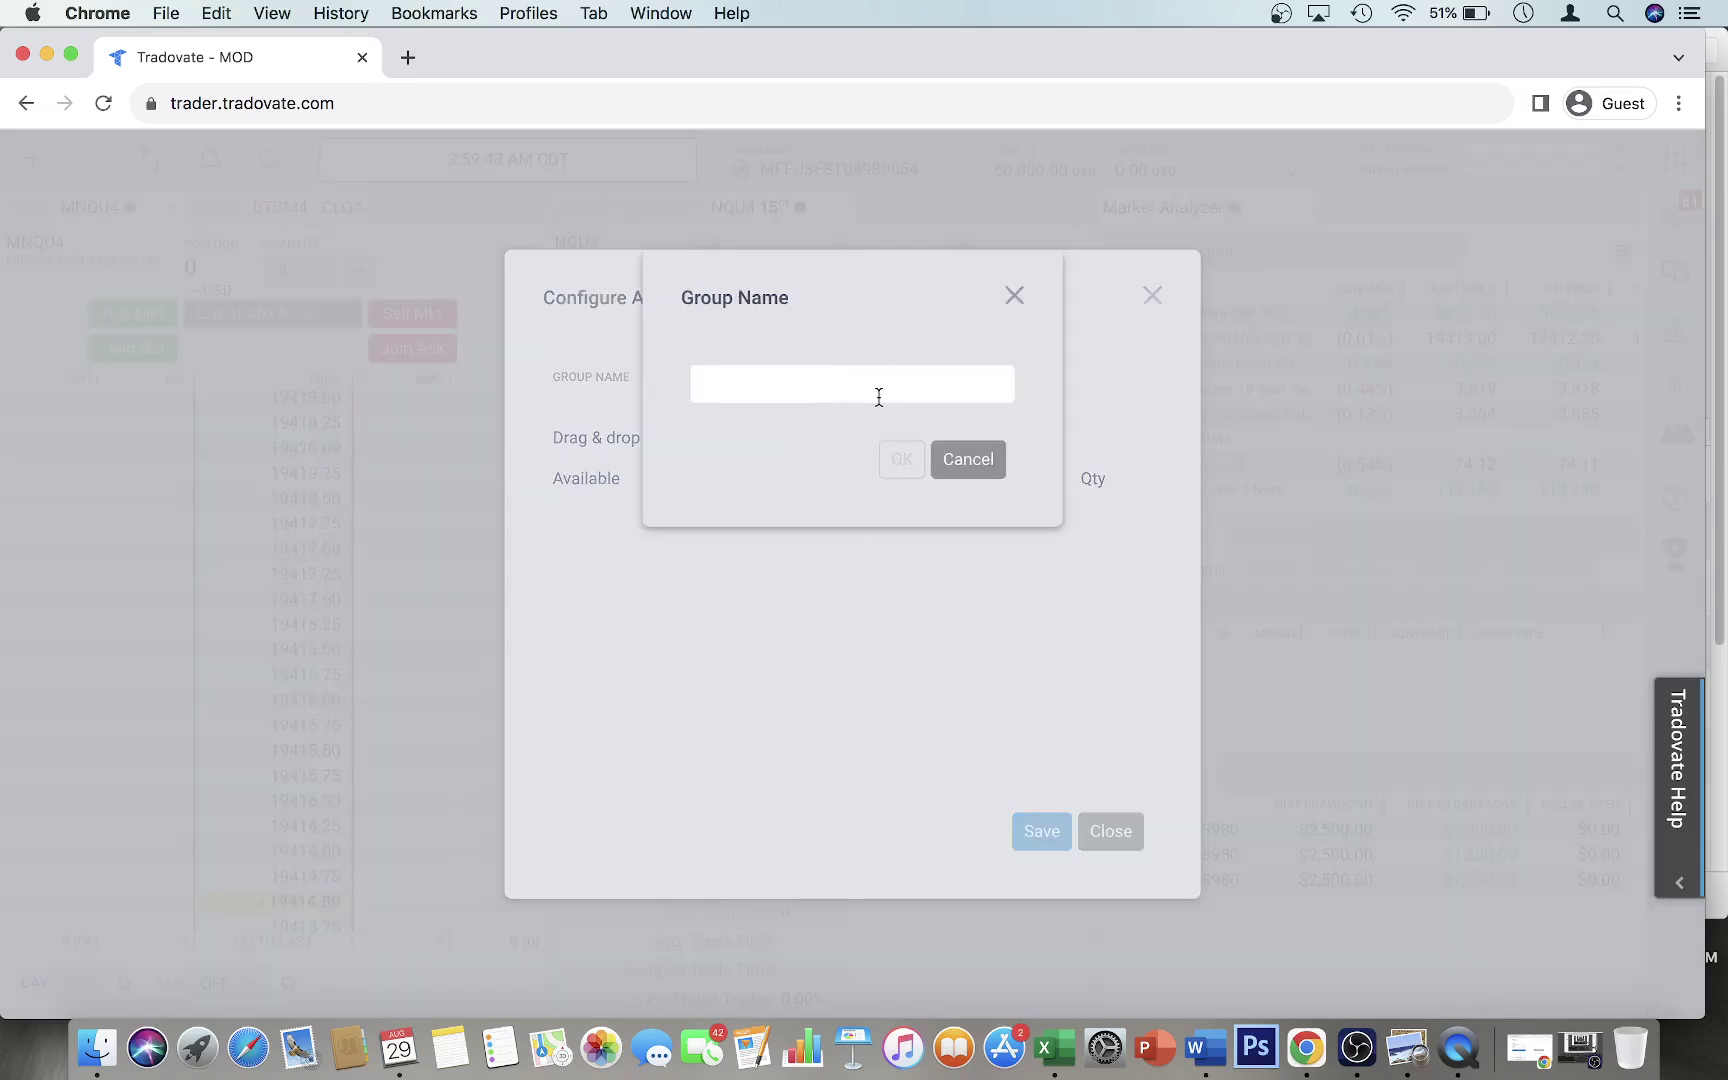
type("Funded")
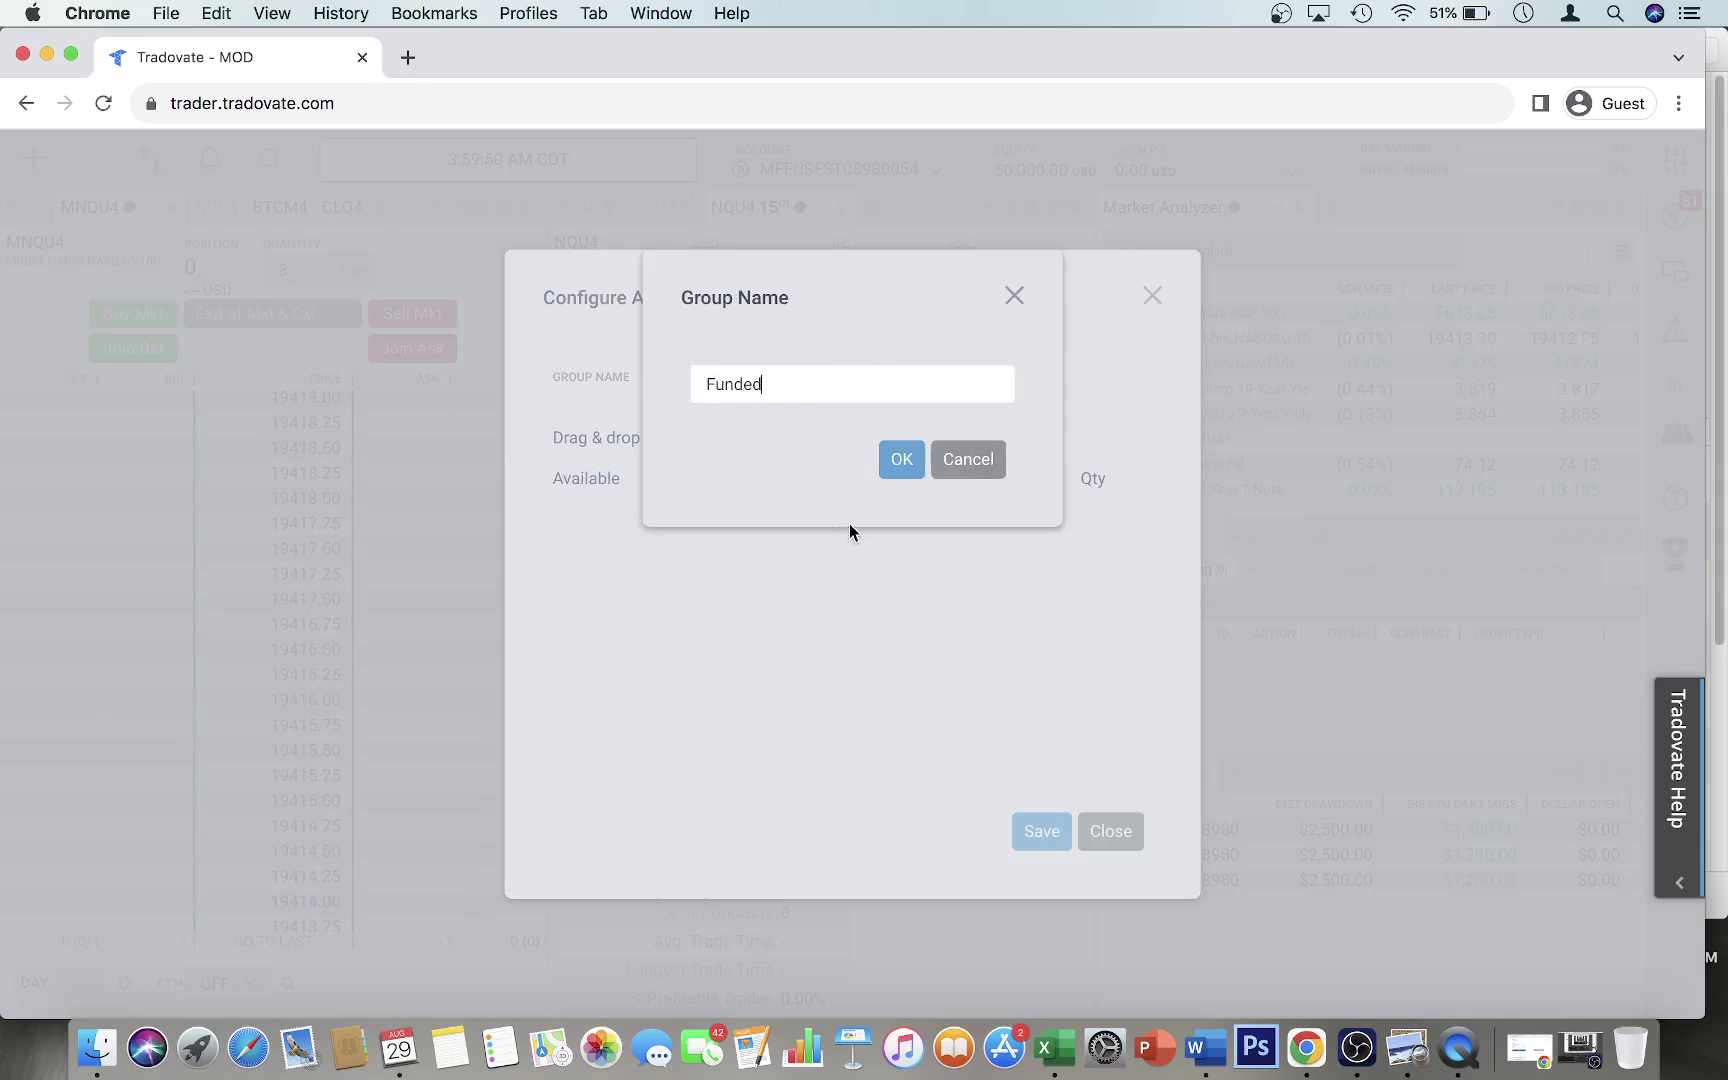
left_click(901, 466)
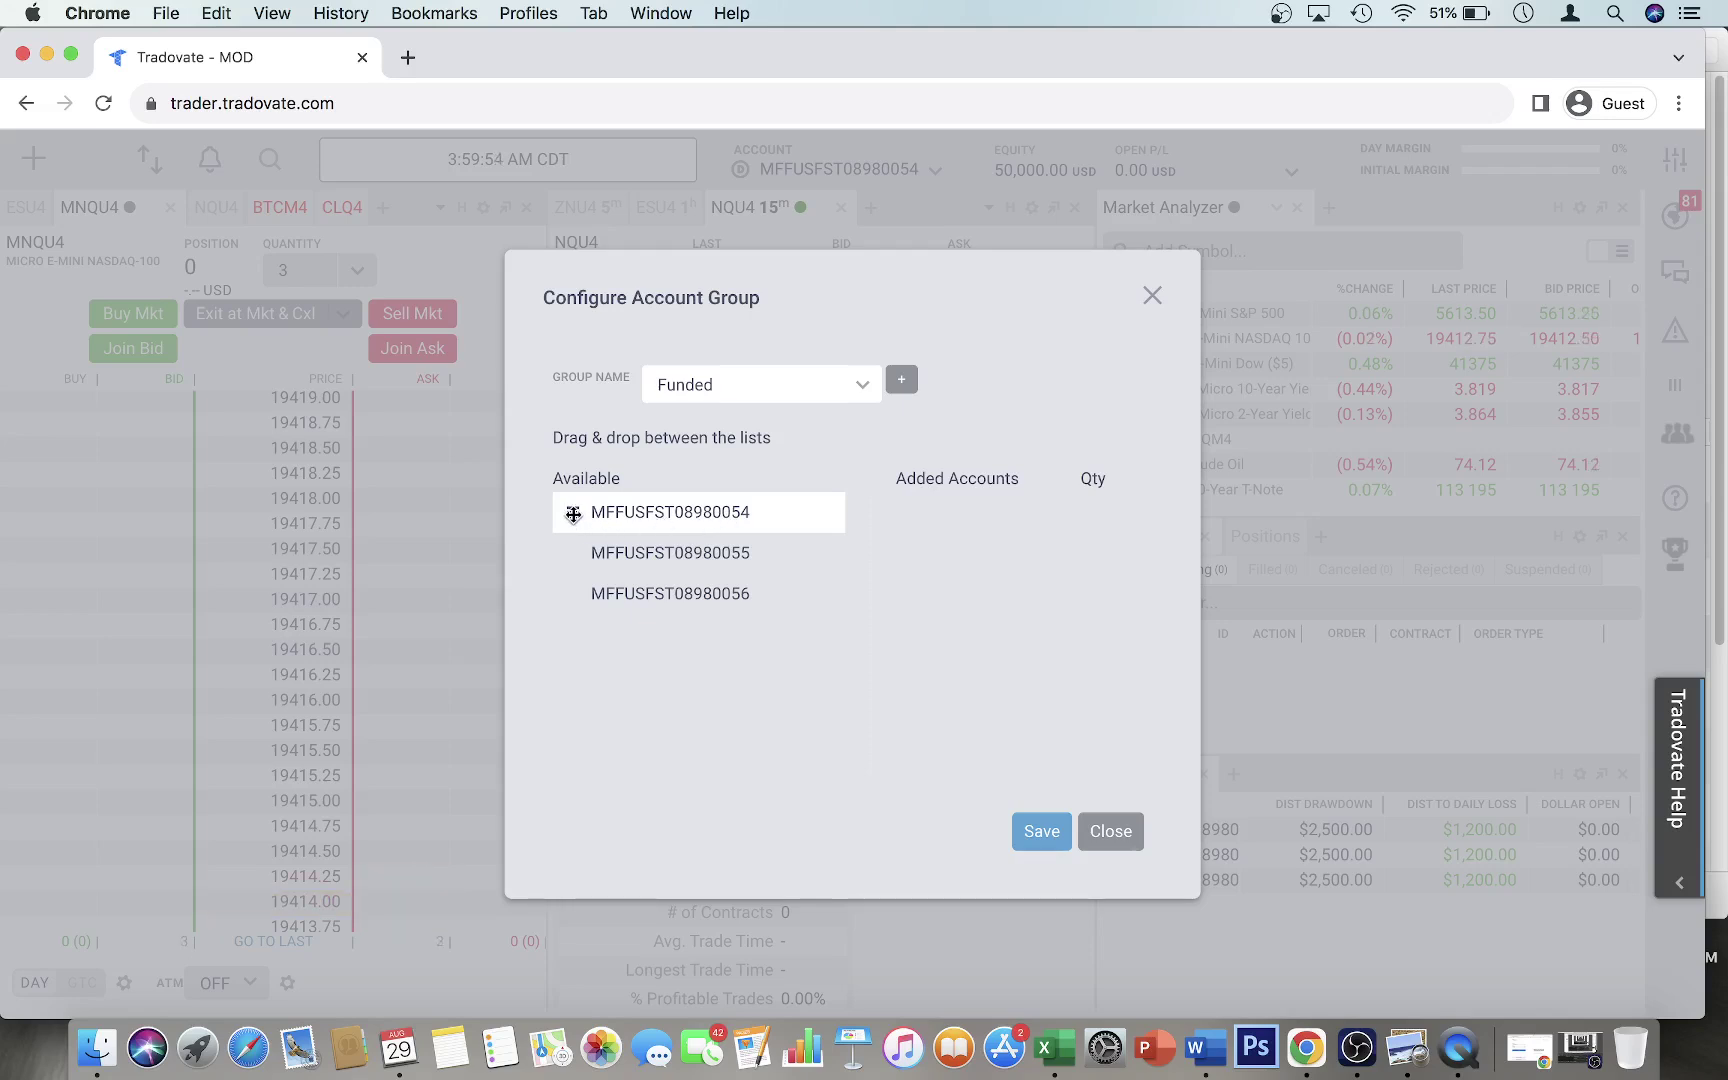
Add all three accounts to 'Funded' at quantity 1 each and save the group.
left_click_drag(579, 514, 829, 518)
mouse_move(571, 513)
left_mouse_down()
mouse_move(879, 536)
mouse_move(899, 513)
mouse_move(881, 521)
left_mouse_up()
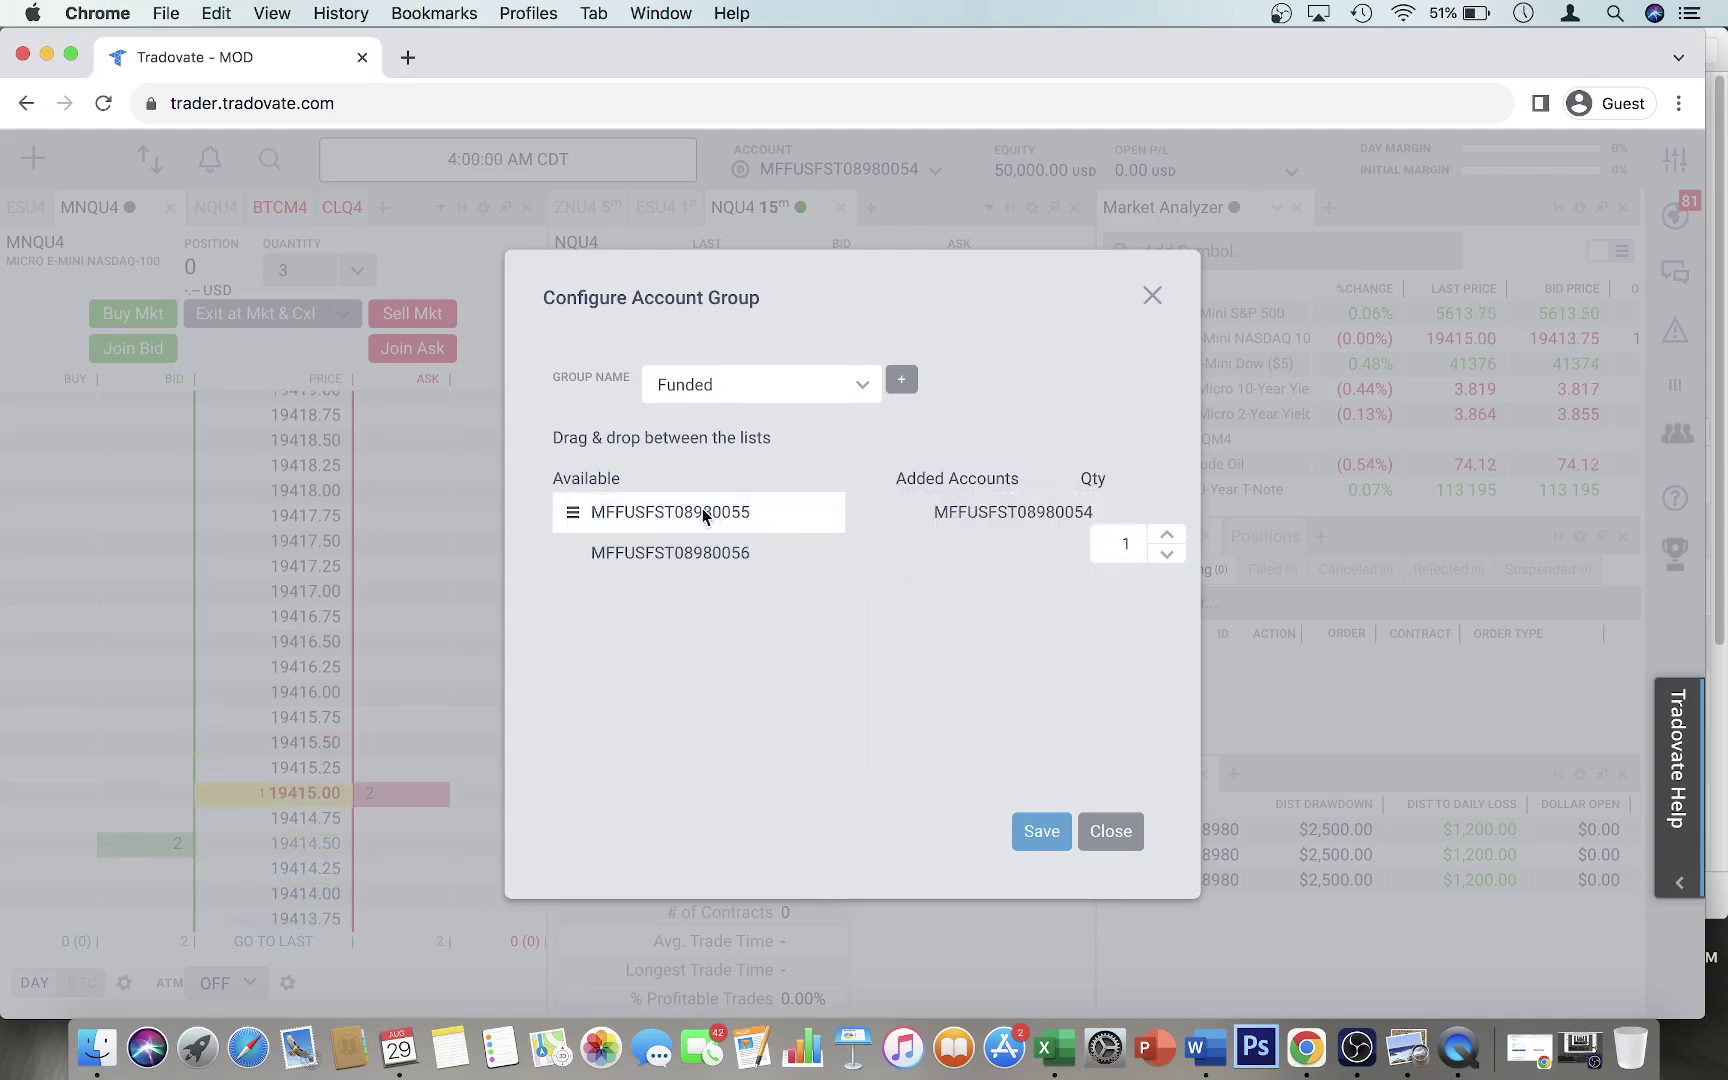
mouse_move(577, 512)
left_mouse_down()
mouse_move(883, 575)
mouse_move(893, 604)
left_mouse_up()
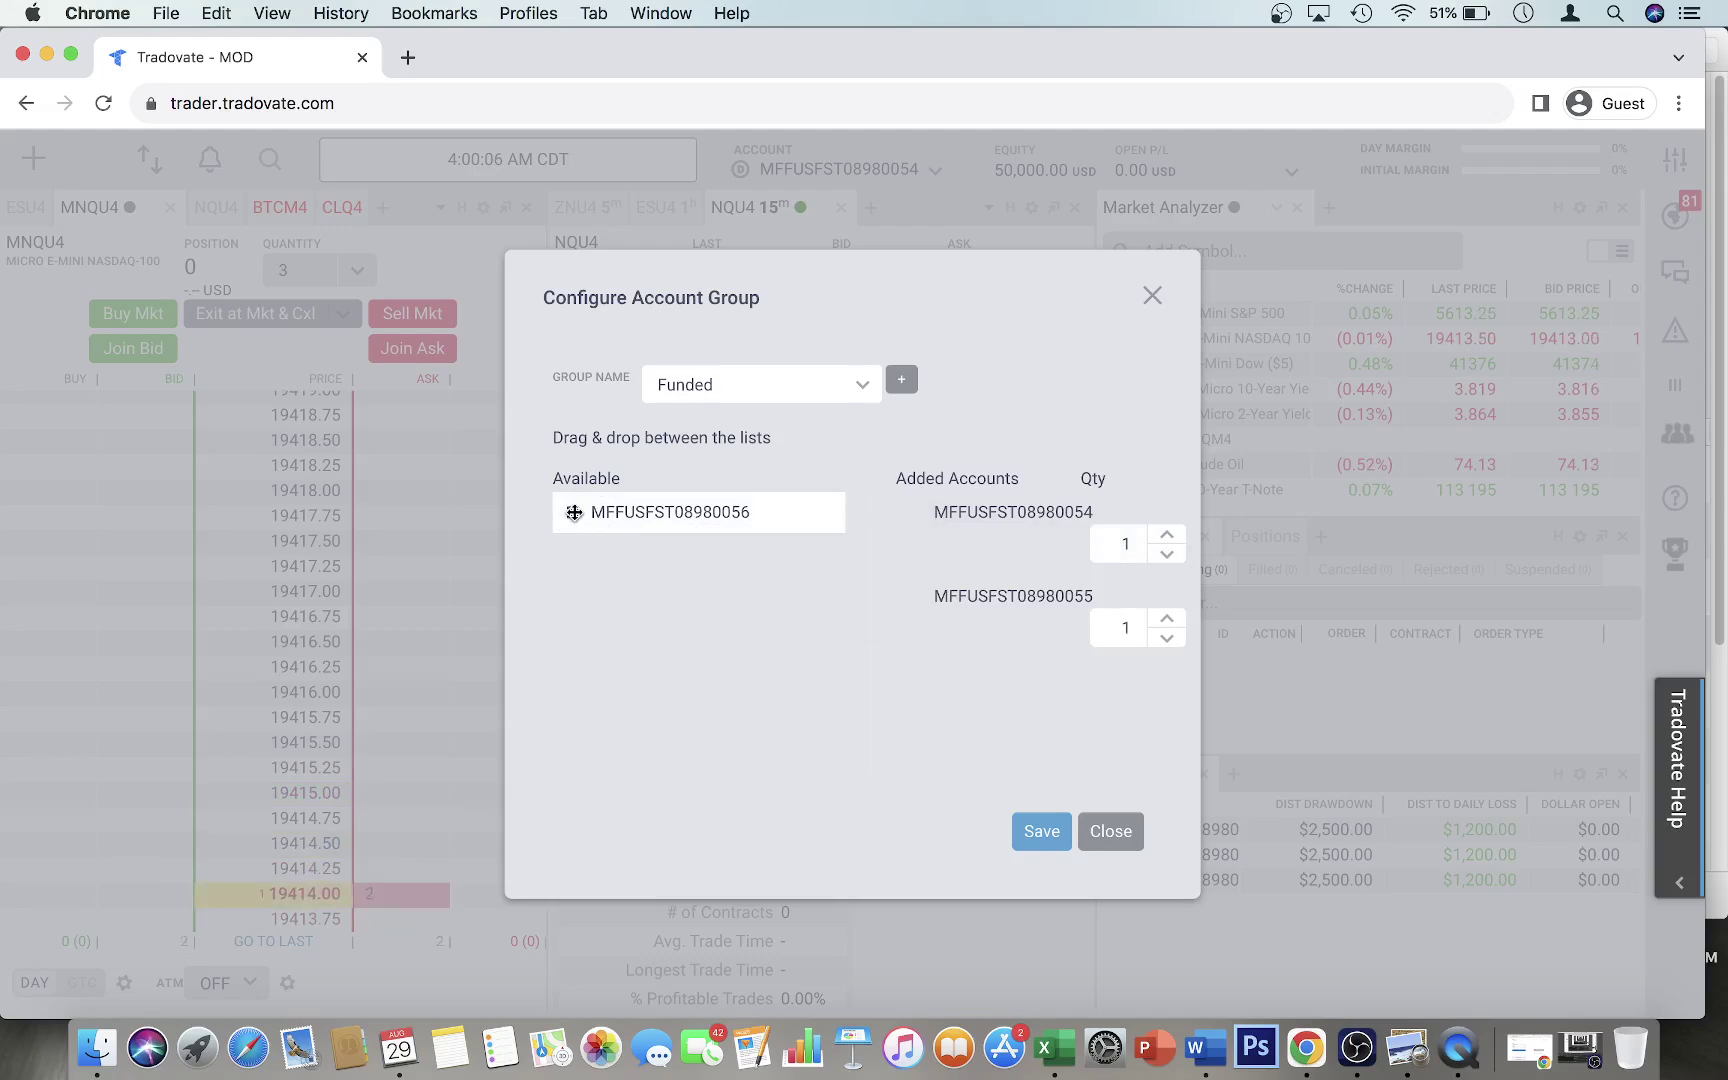
mouse_move(572, 514)
left_mouse_down()
mouse_move(640, 552)
mouse_move(744, 663)
mouse_move(937, 706)
mouse_move(920, 690)
left_mouse_up()
left_click(1037, 845)
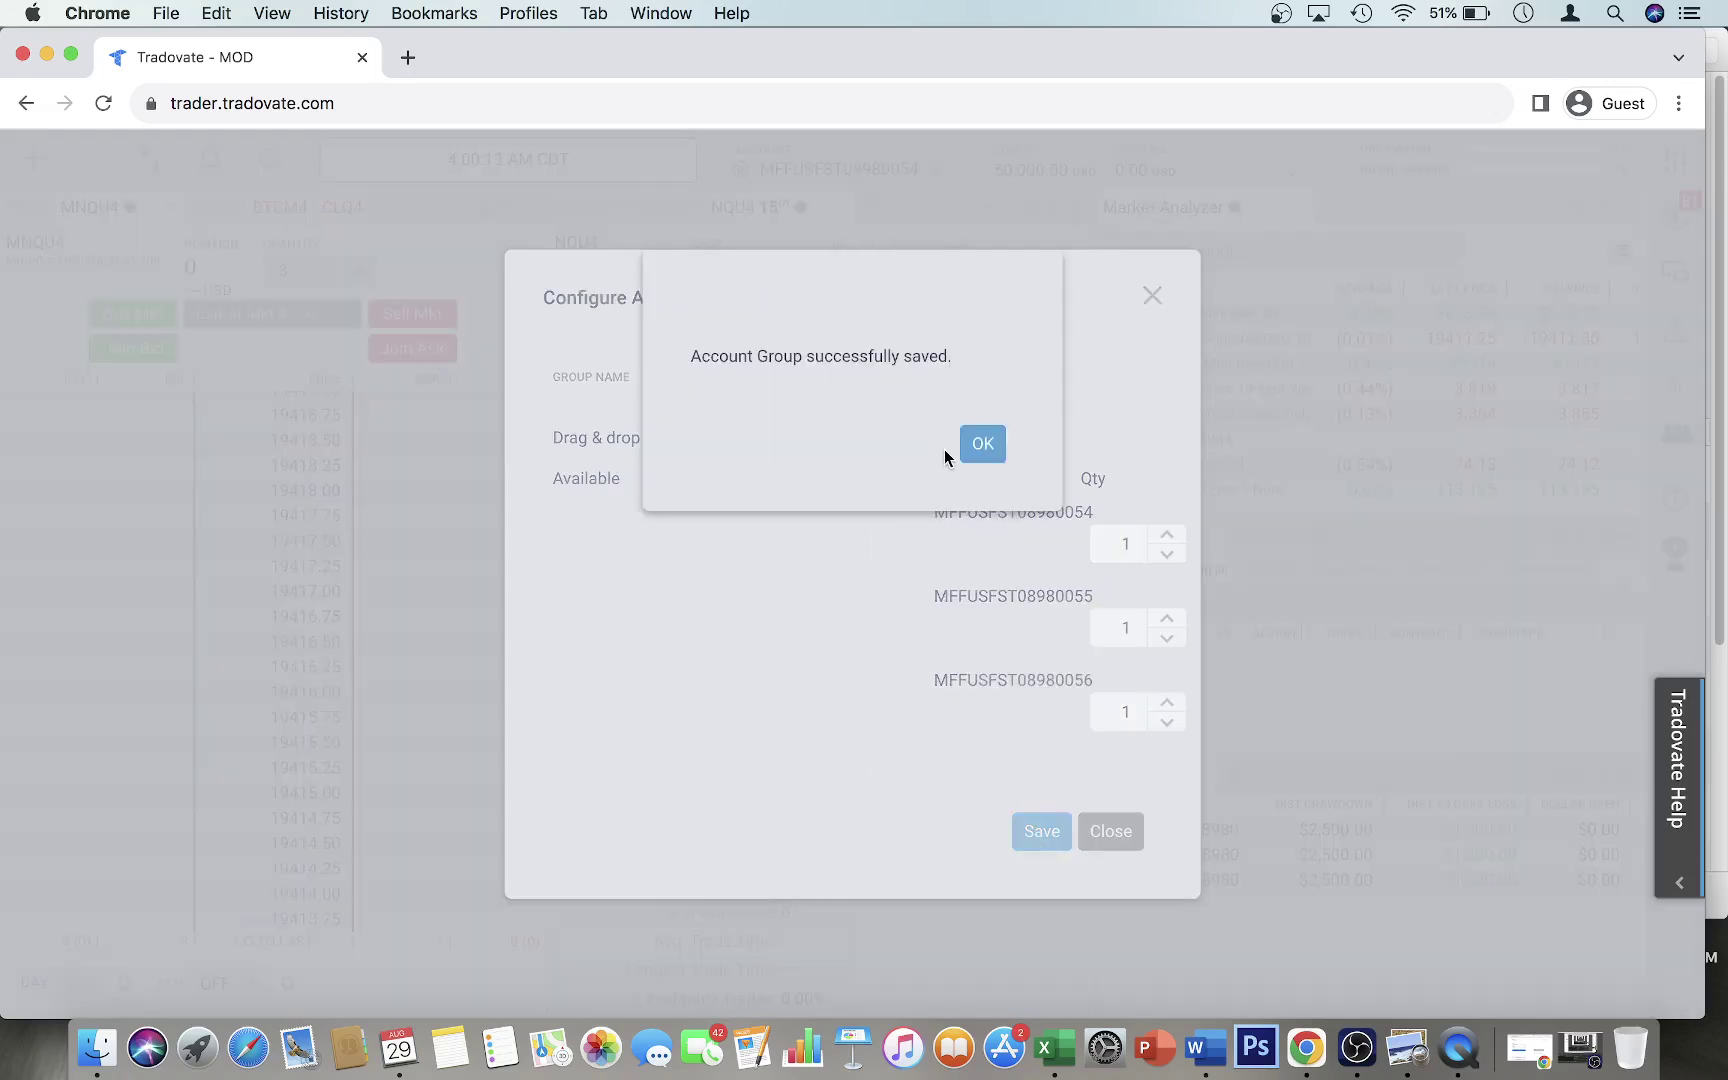
left_click(970, 452)
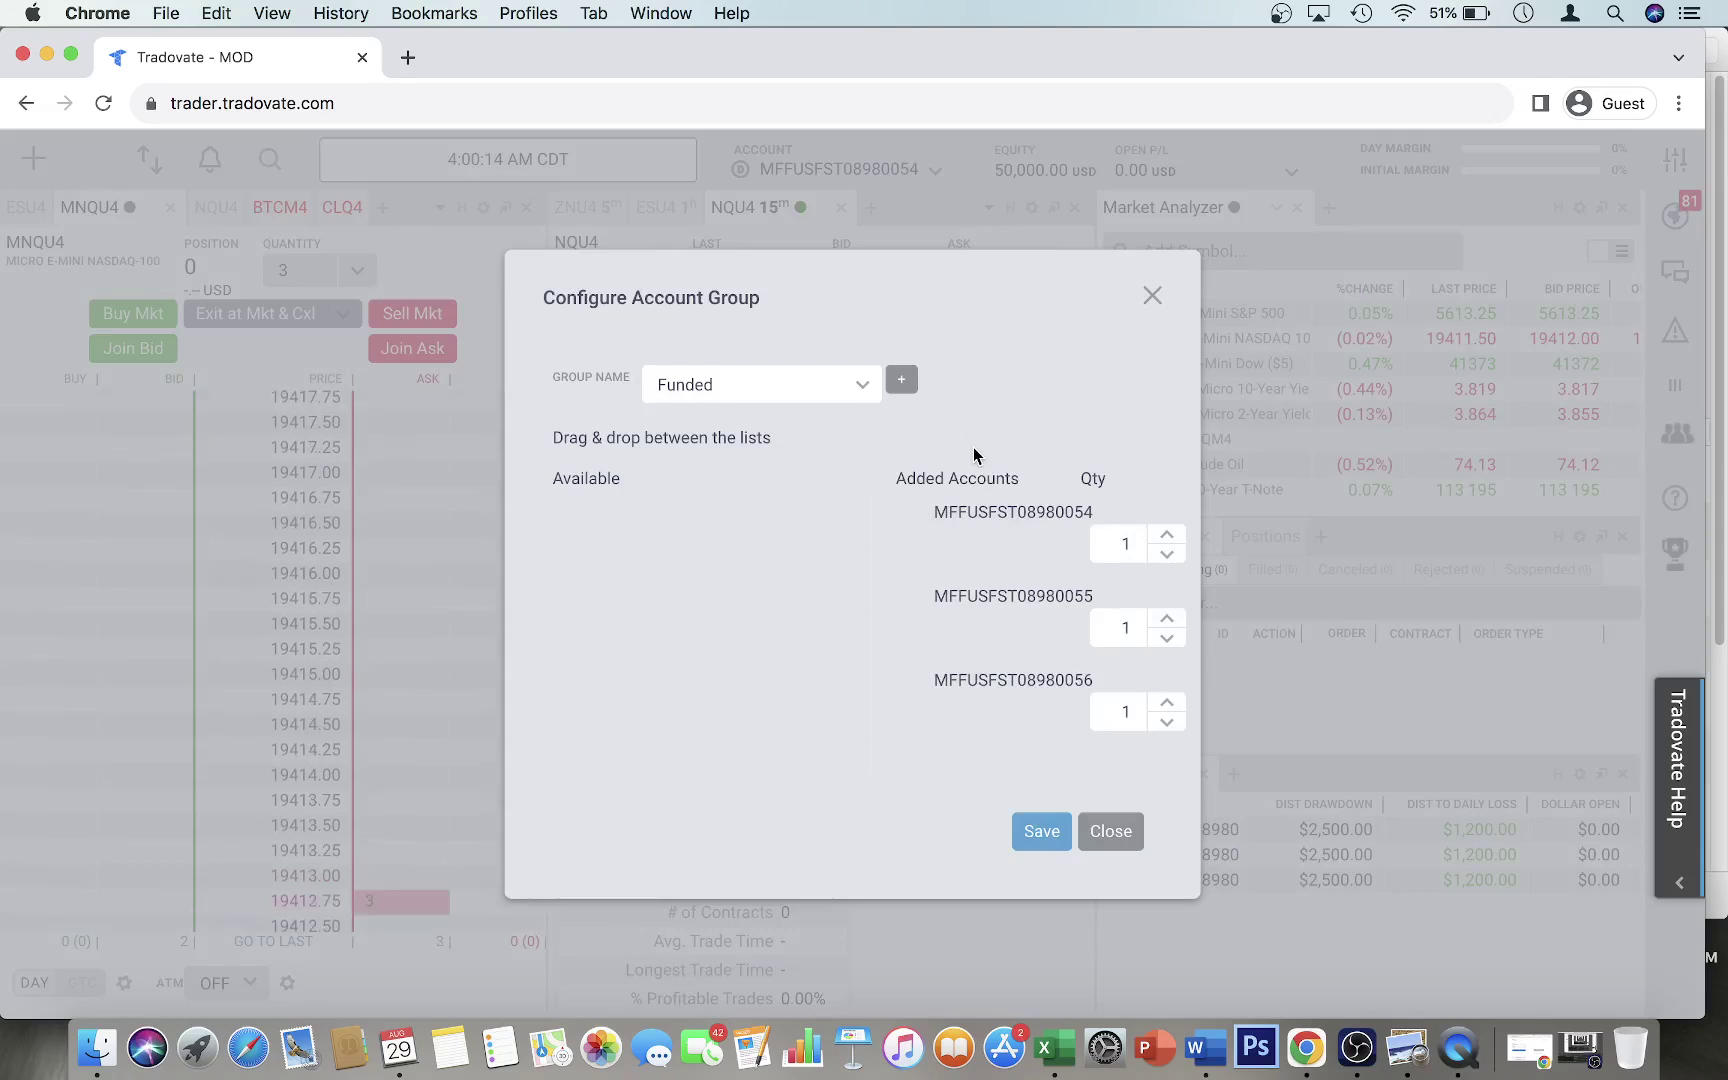
Select the Funded group as the trading account and show the ESU4 ladder in the DOM.
left_click(1112, 832)
left_click(921, 170)
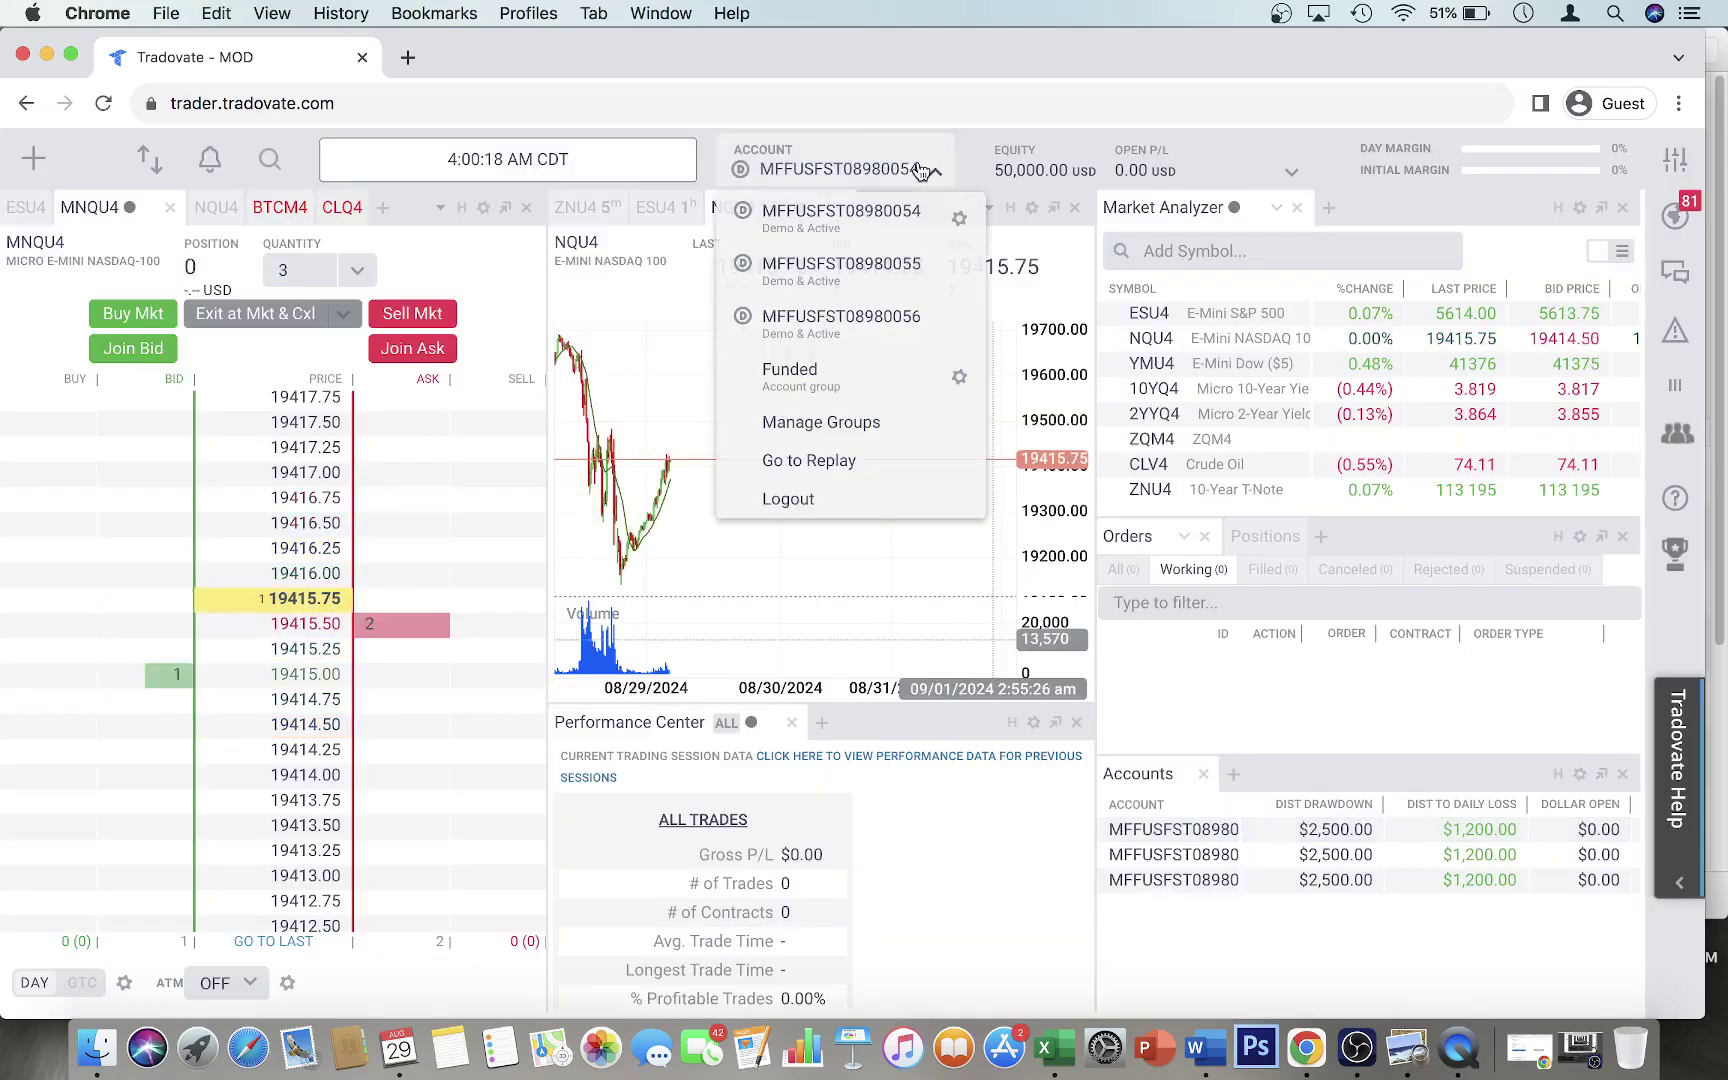
left_click(818, 378)
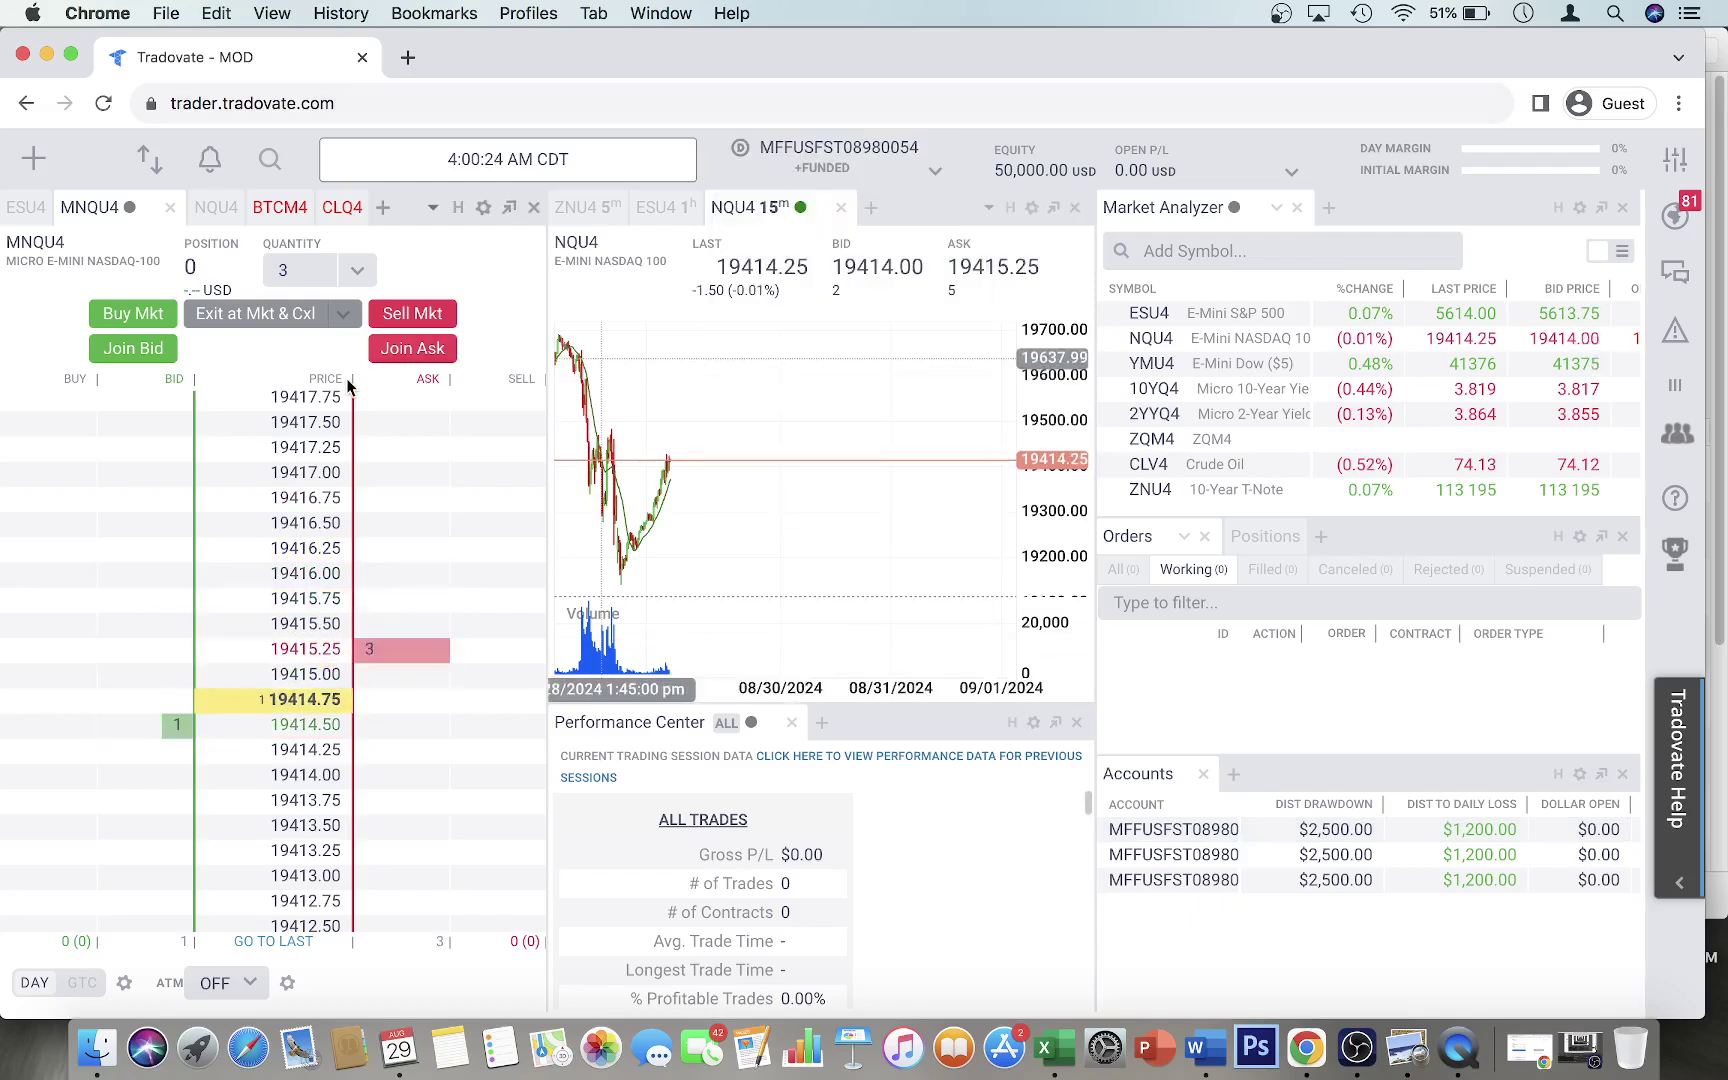
left_click(22, 208)
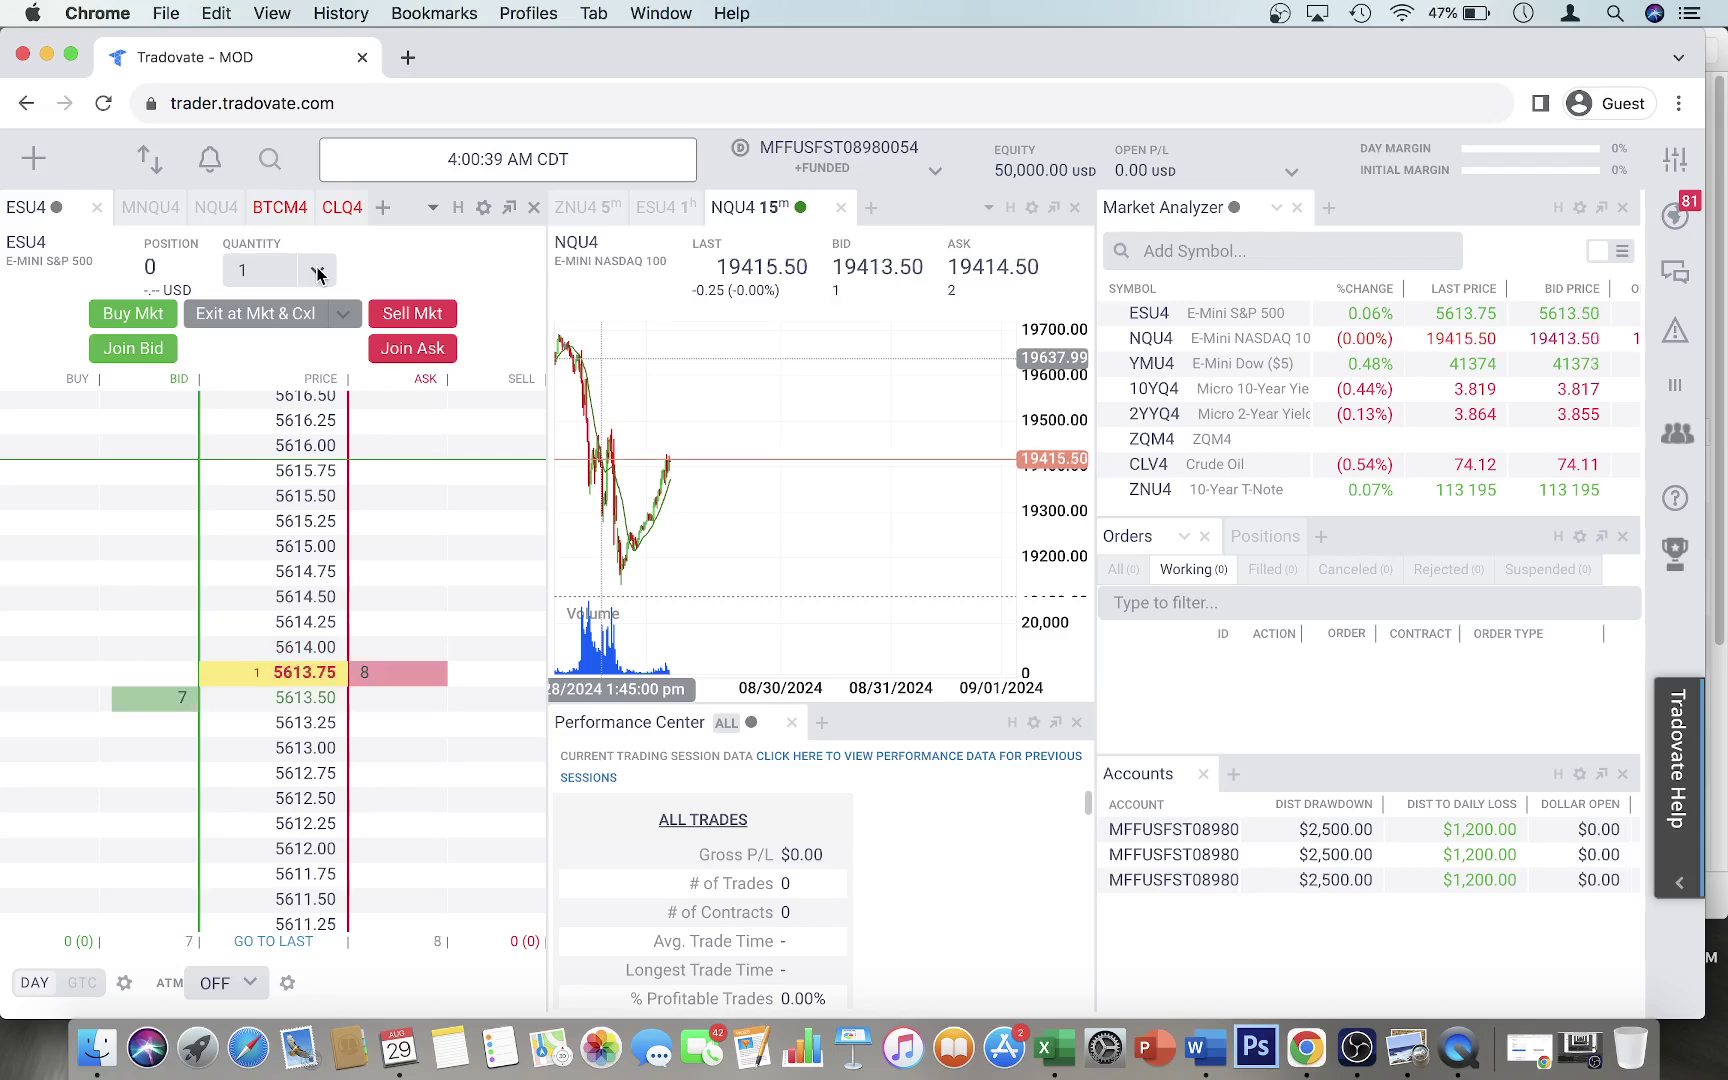
Set the ESU4 order quantity to 3 and scroll the ladder to 5600.00.
left_click(318, 272)
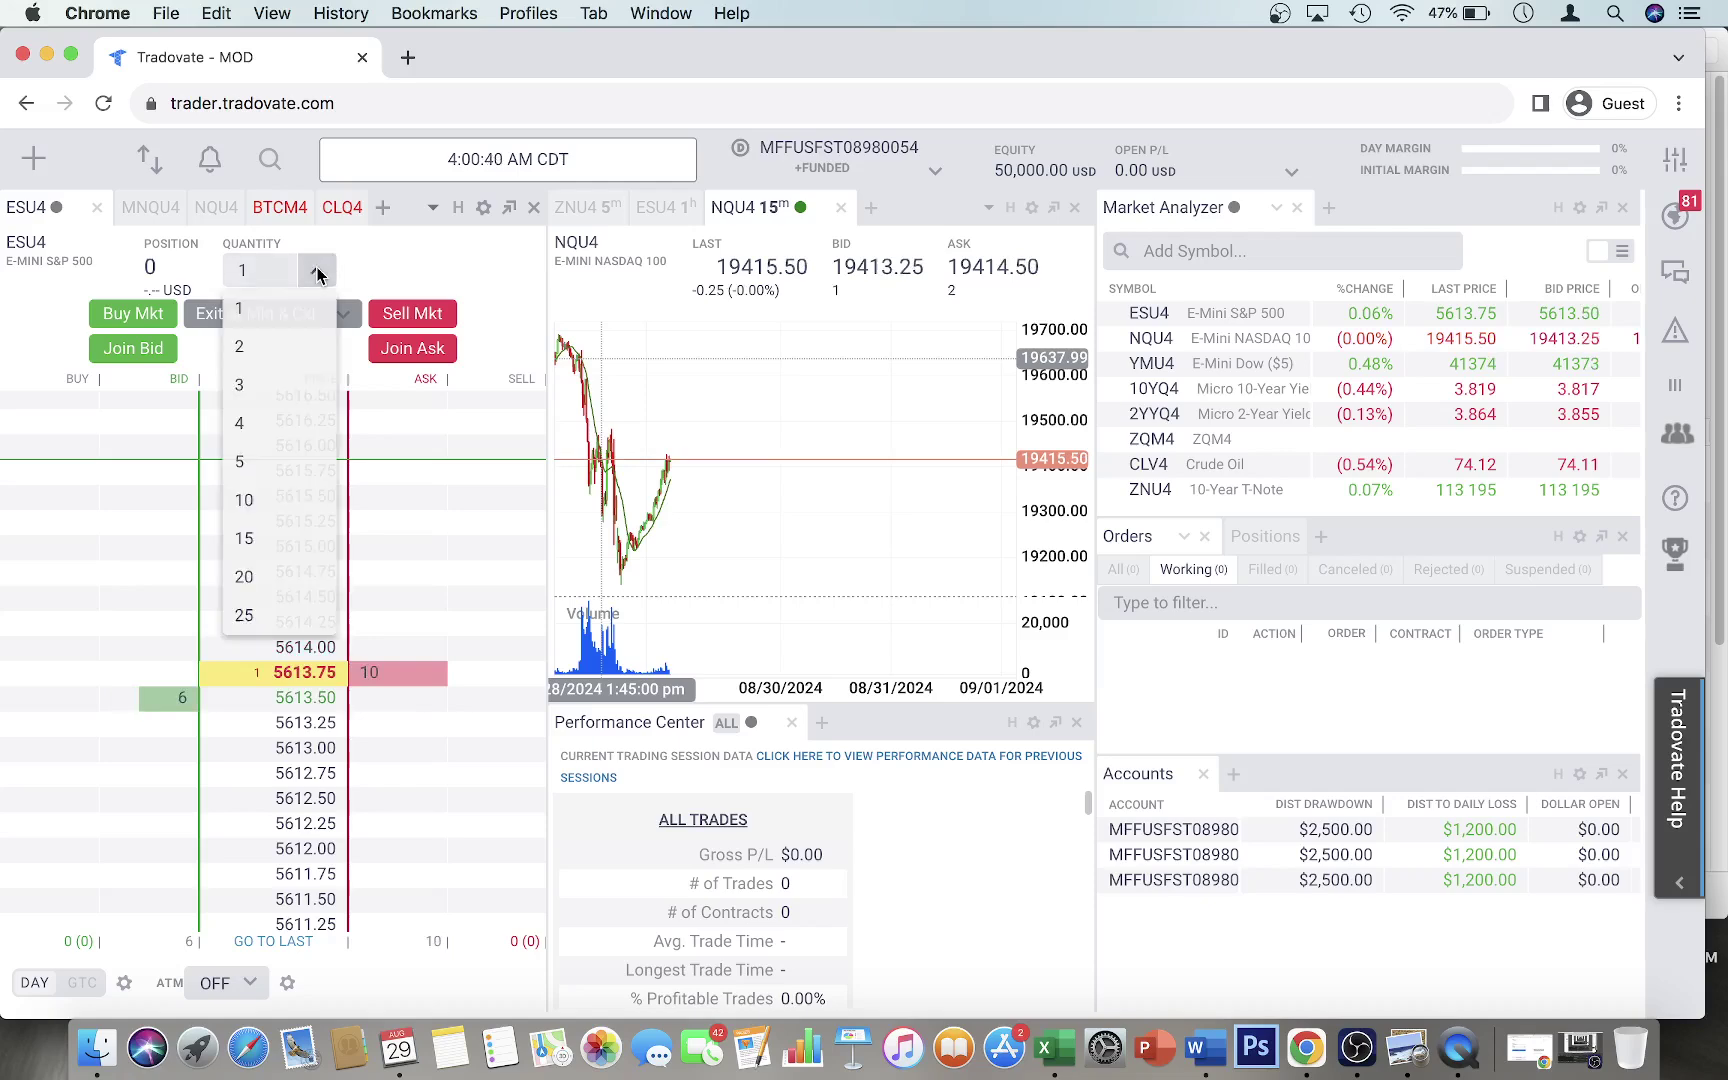
left_click(279, 403)
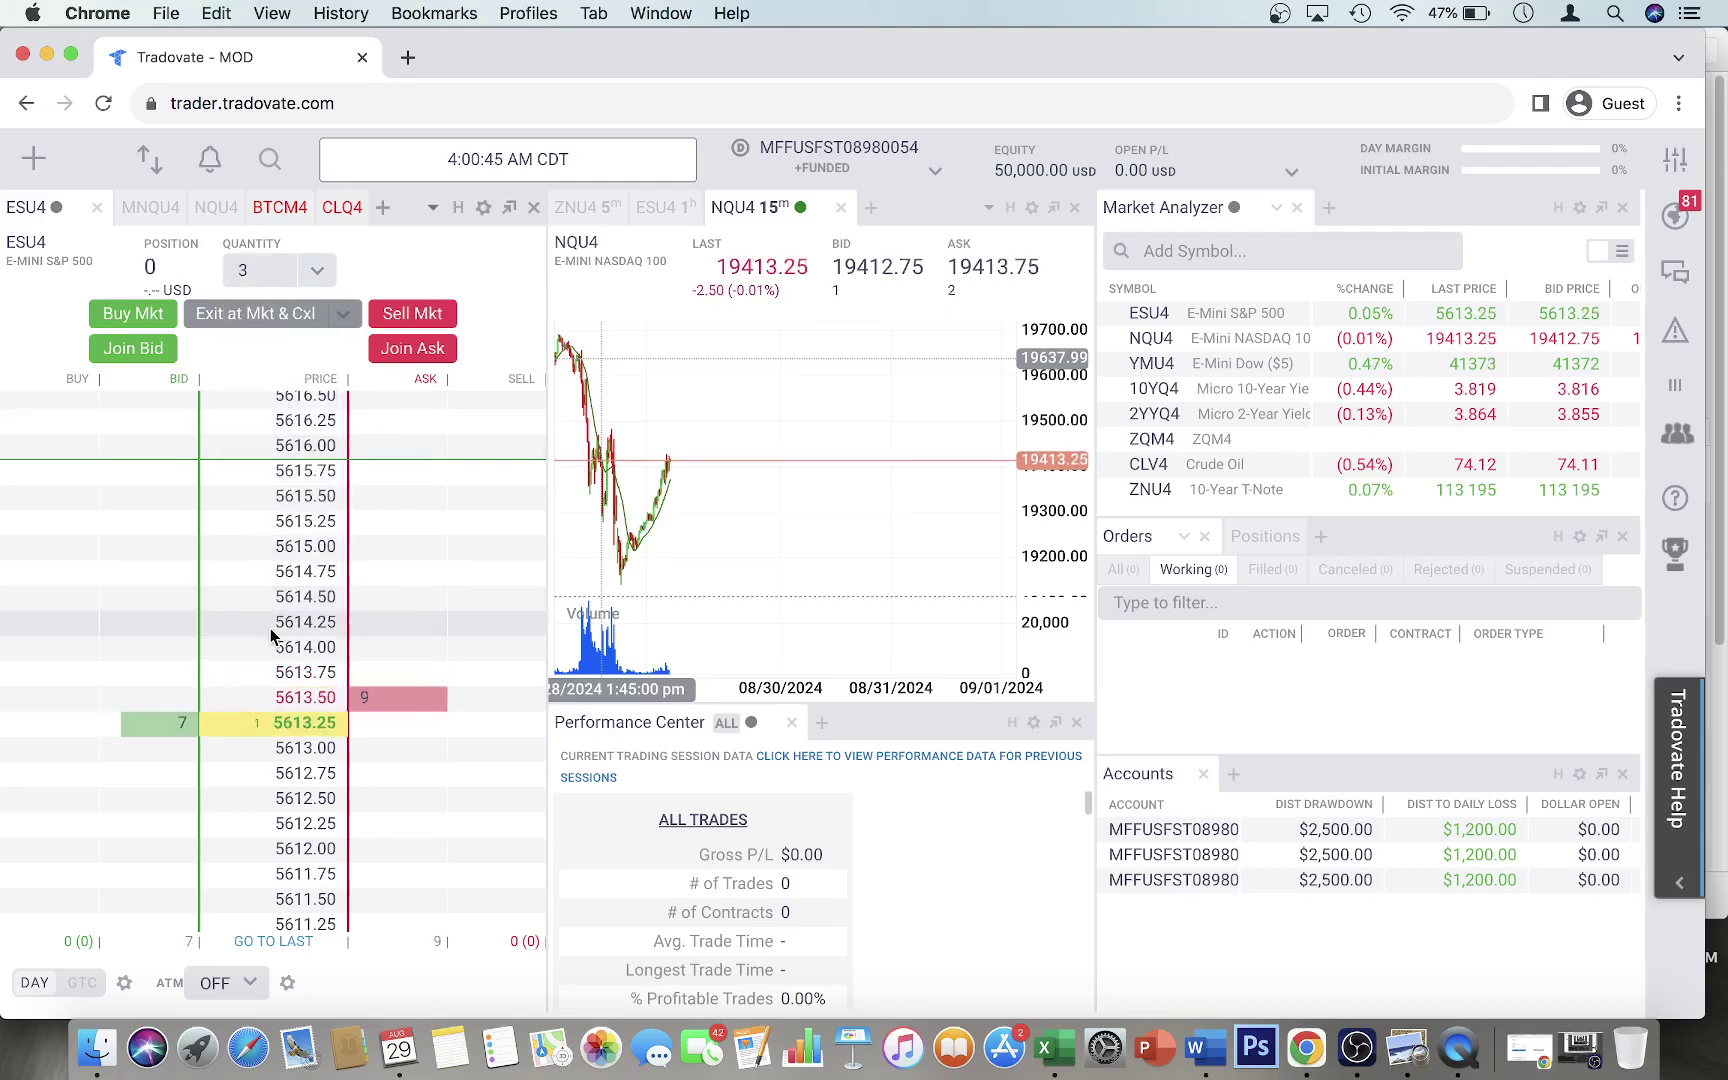
scroll(272, 620, "down", 5)
scroll(280, 640, "down", 1)
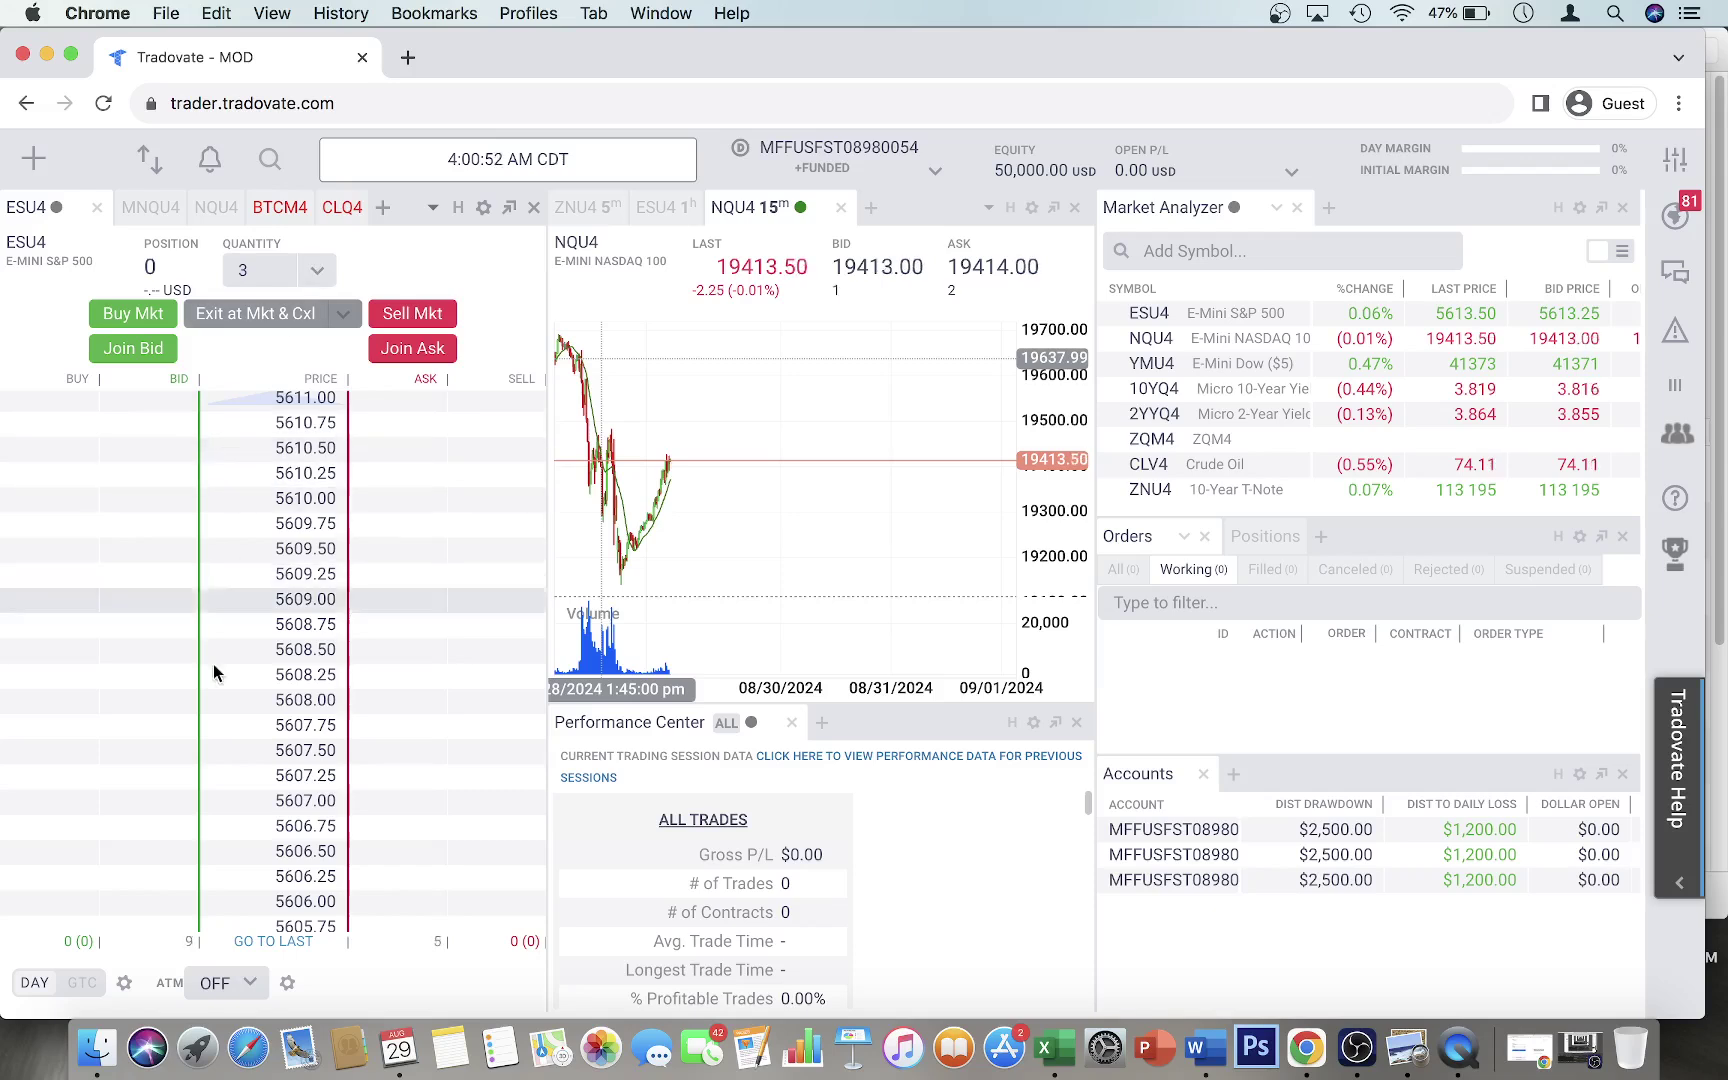
scroll(212, 787, "down", 3)
scroll(212, 787, "down", 2)
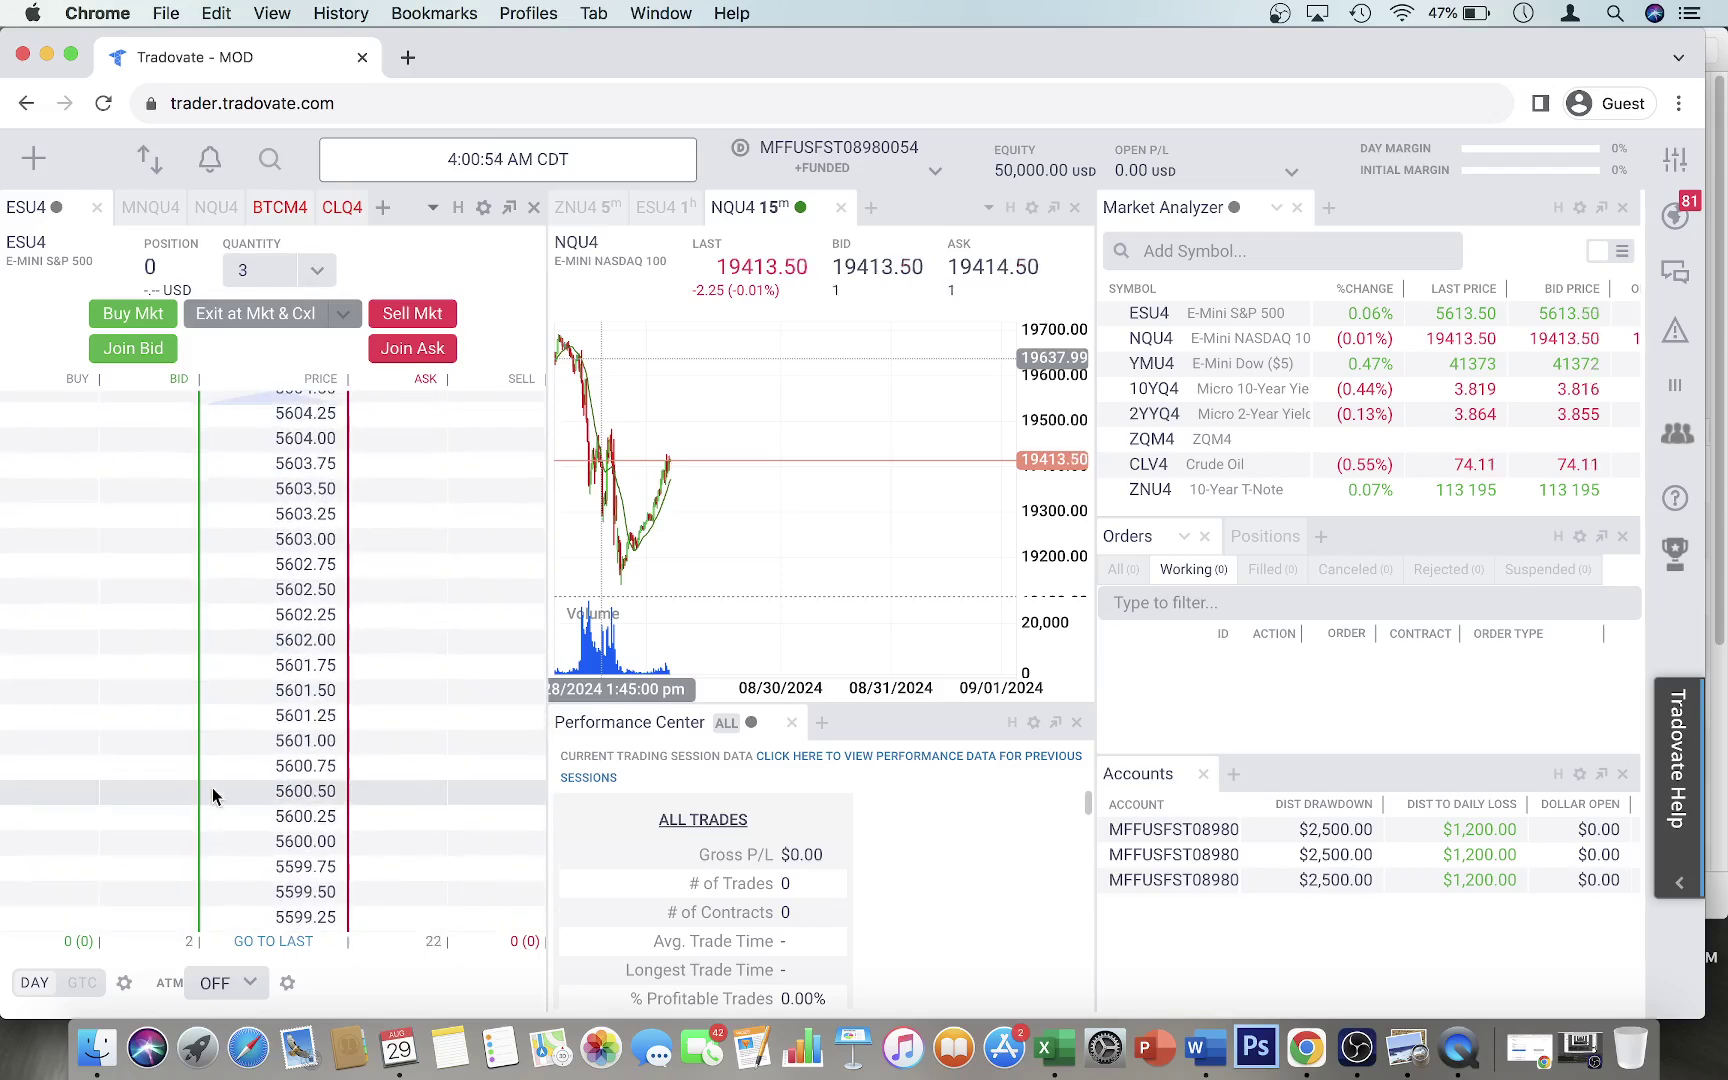
Stage a buy limit at 5600.00, review the three one-contract lines, then dismiss the confirmation.
left_click(168, 845)
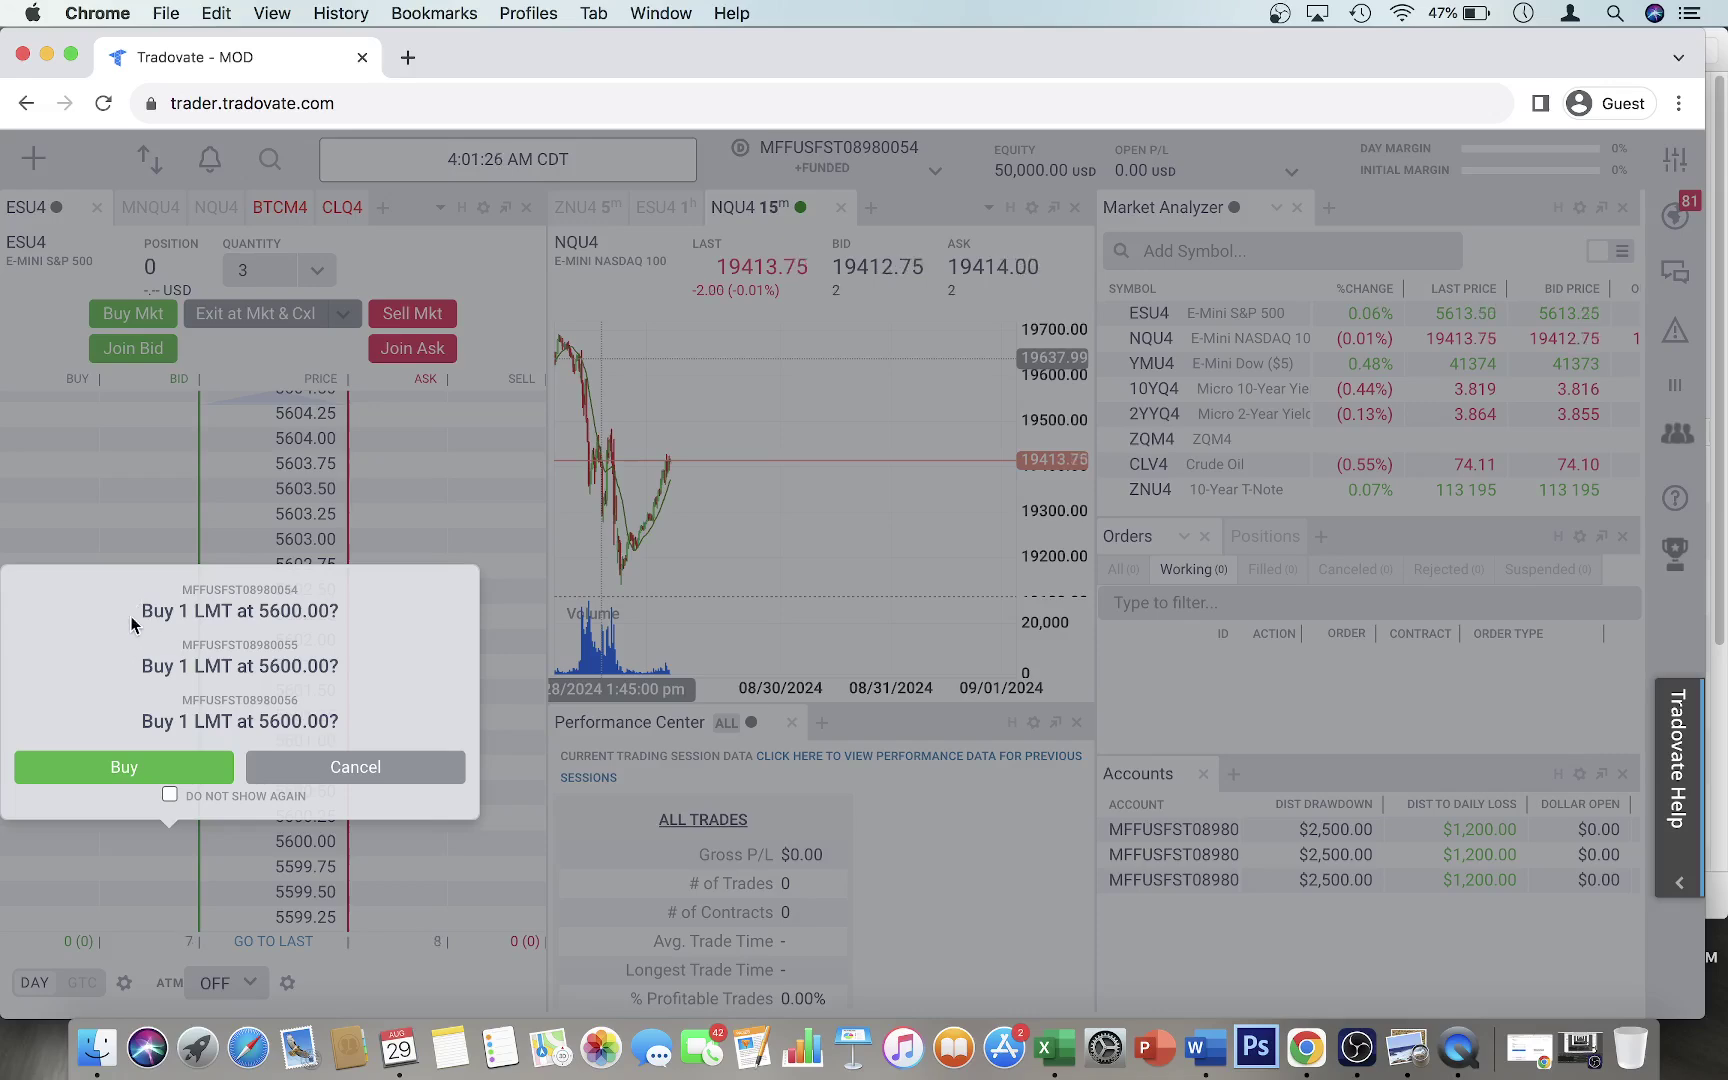
left_click(345, 768)
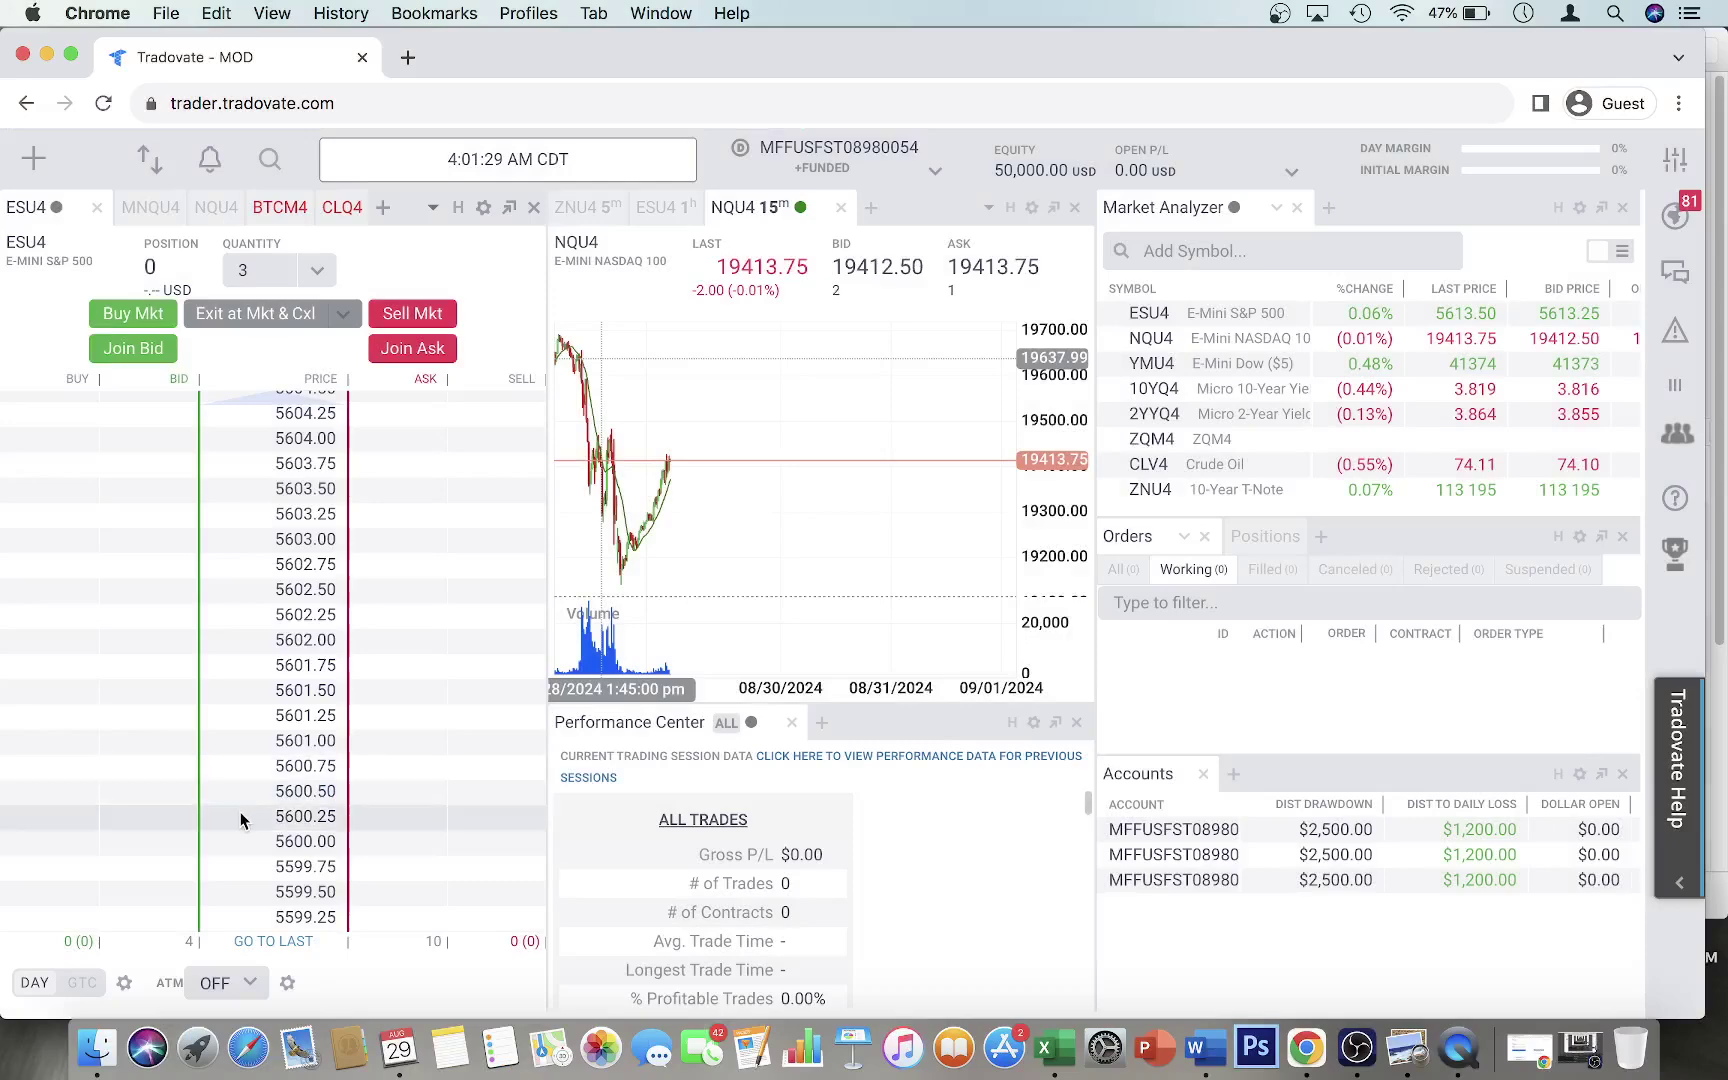